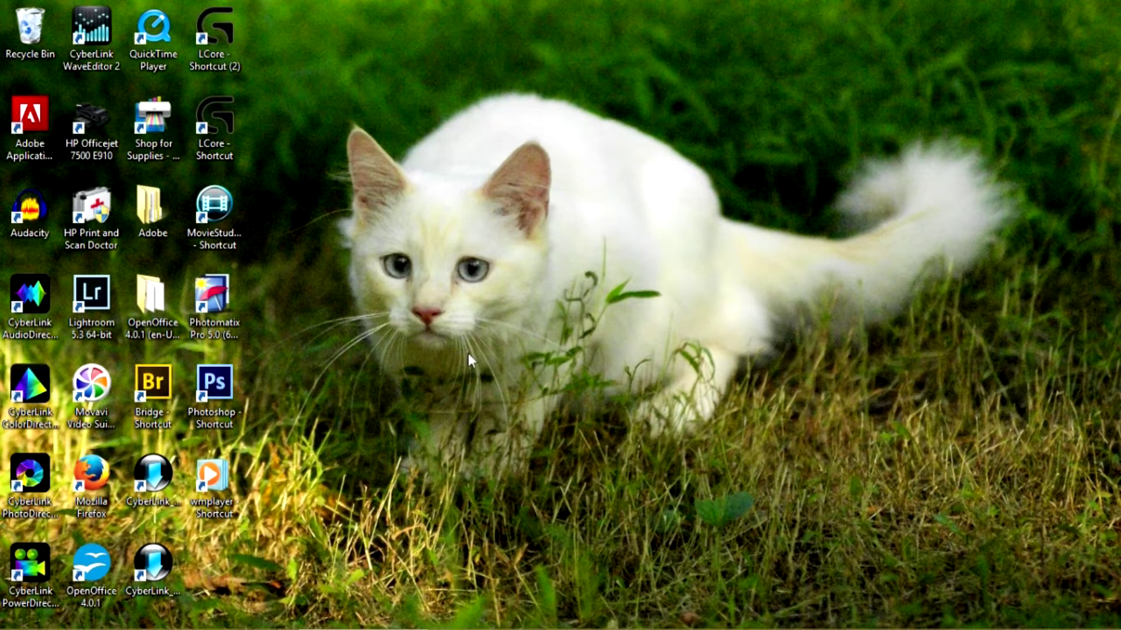
# Launch Lightroom 5.3 64-bit from the desktop and start importing photos and video.
pyautogui.doubleClick(91, 299)
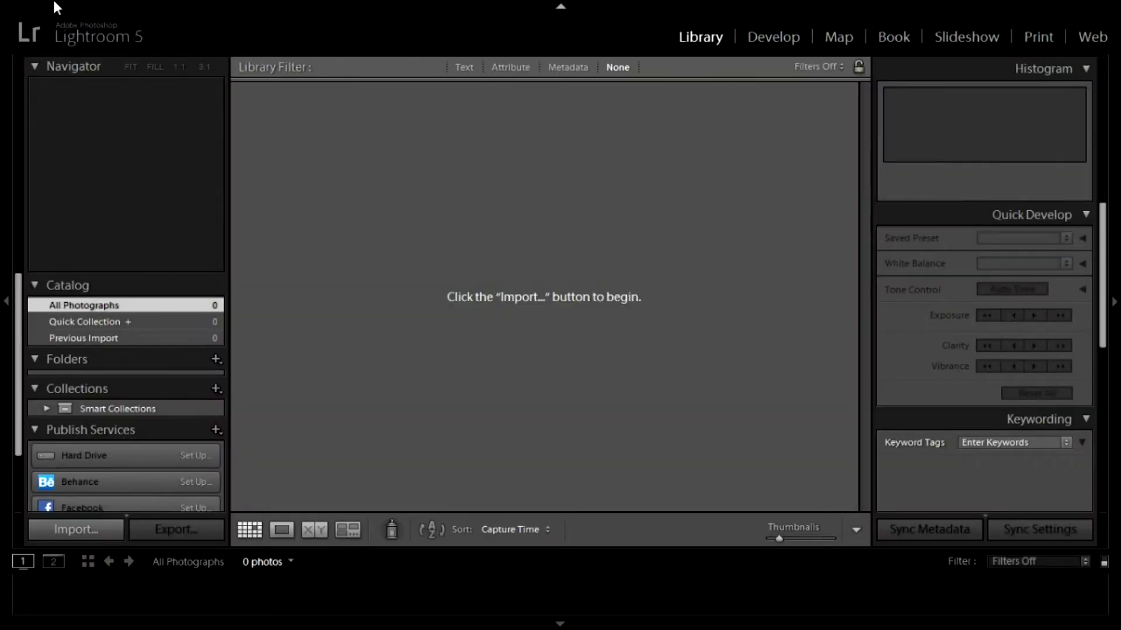
pyautogui.moveTo(57, 7)
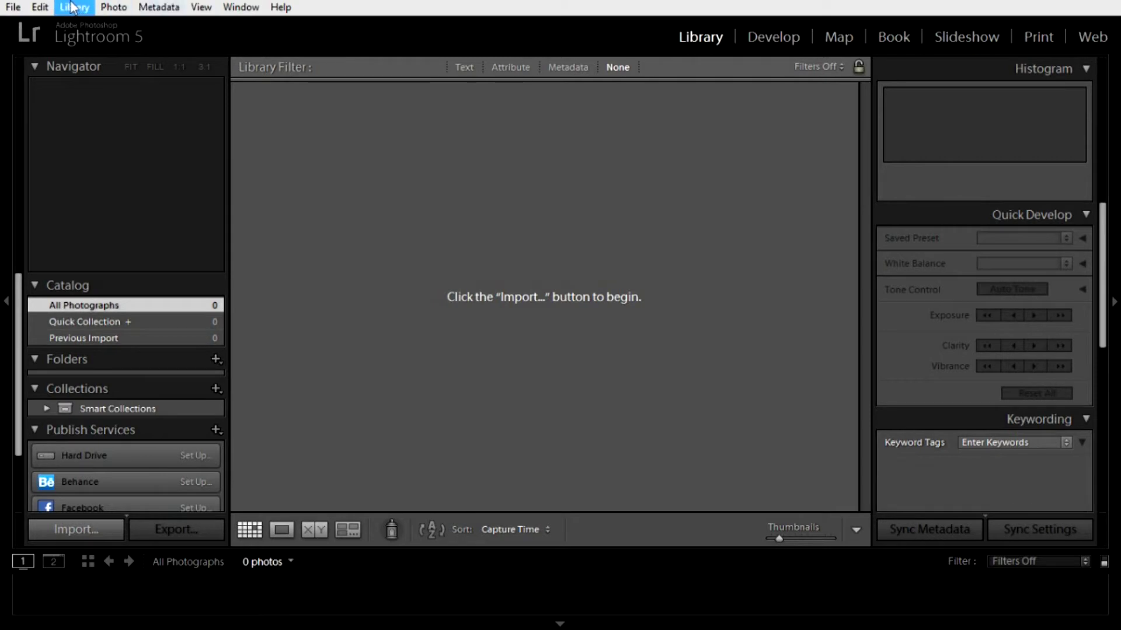
pyautogui.click(12, 8)
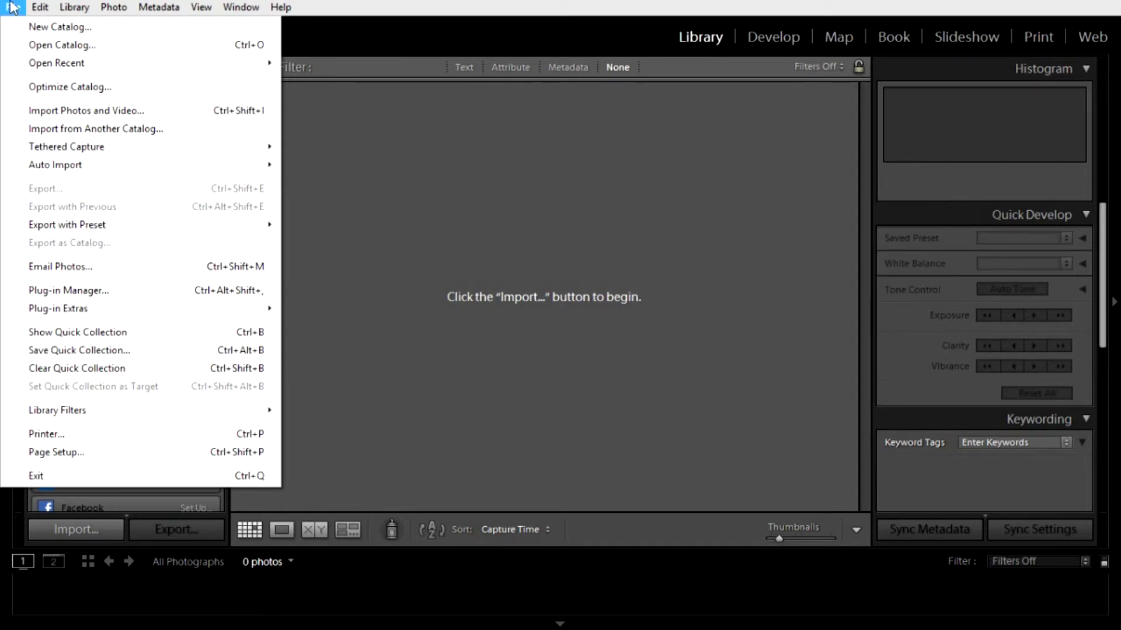
pyautogui.click(58, 111)
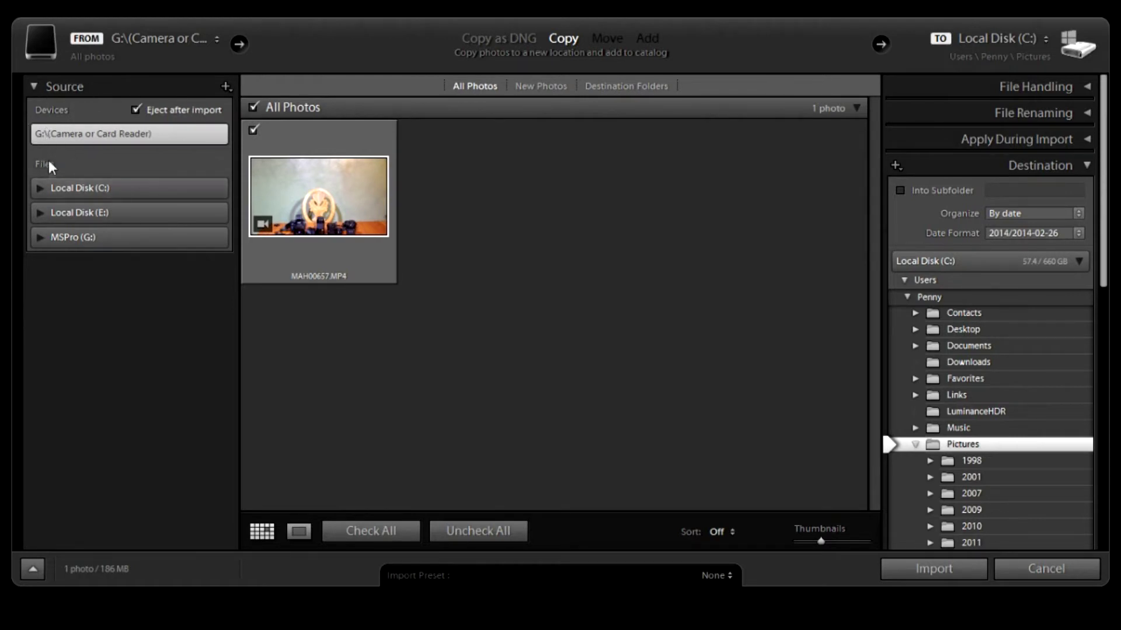
# Choose the Pictures folder inside the user's folder on Local Disk (C:) as the import source.
pyautogui.click(42, 186)
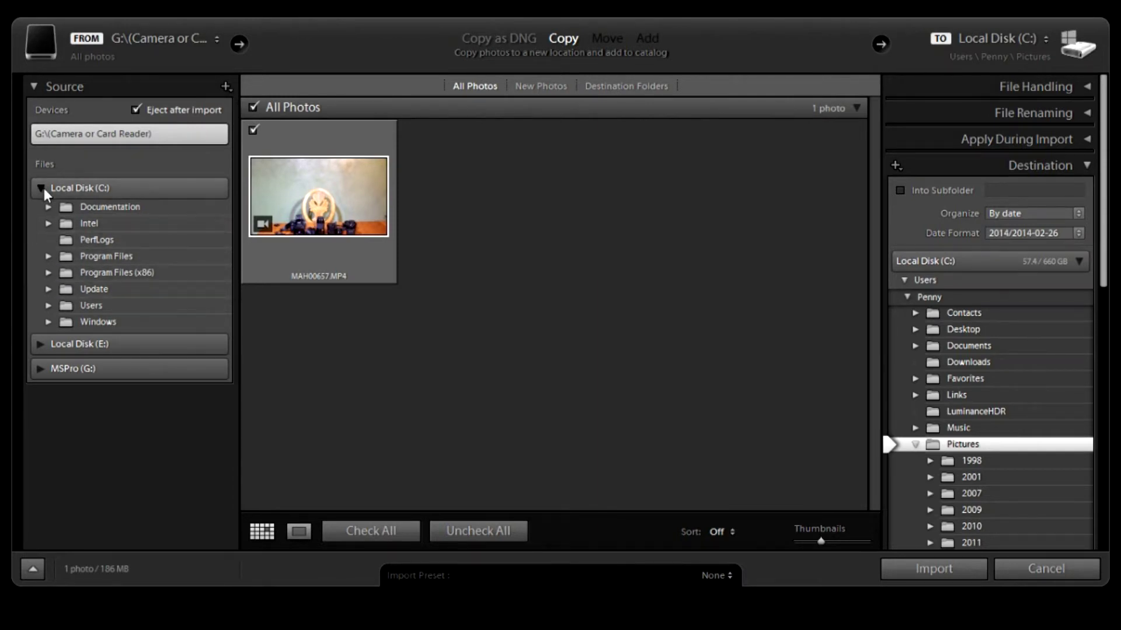
pyautogui.click(50, 304)
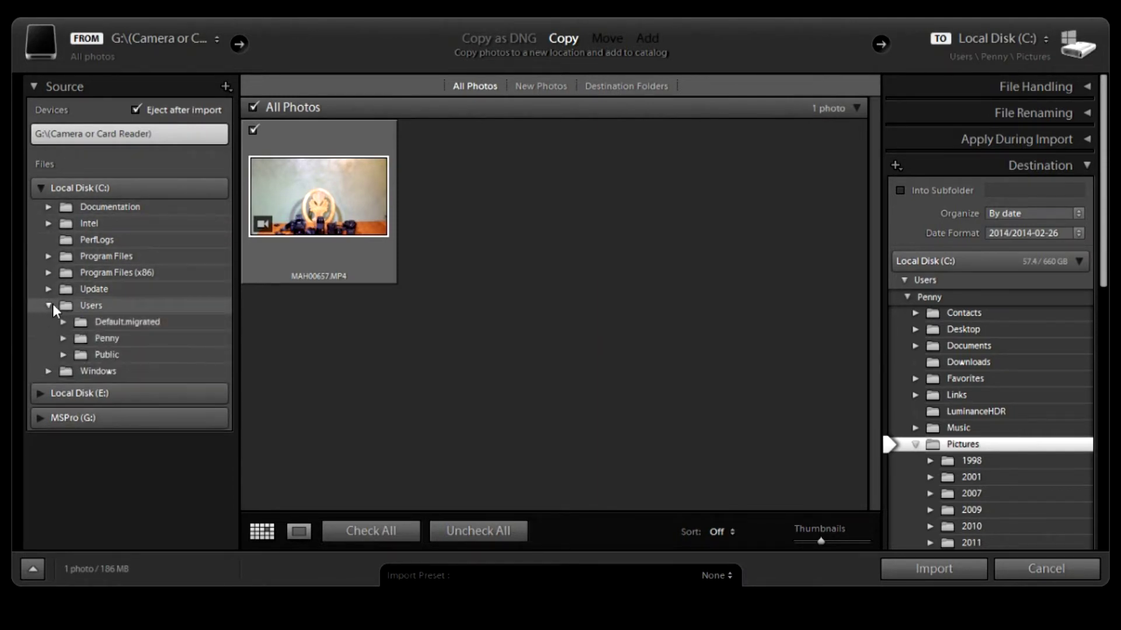
pyautogui.click(63, 338)
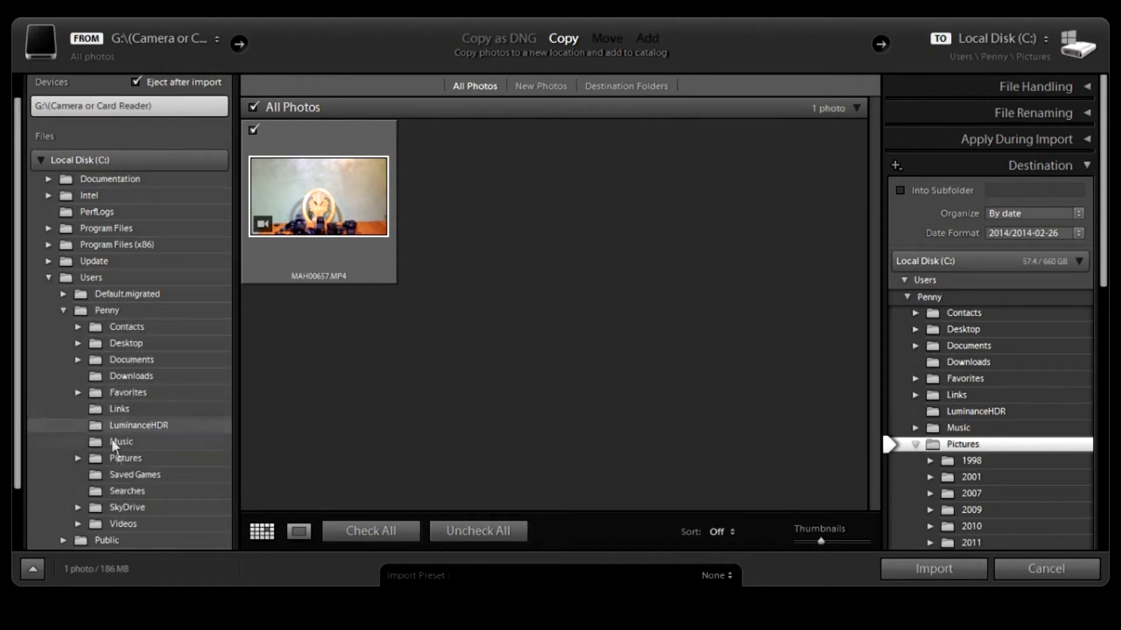
pyautogui.click(118, 459)
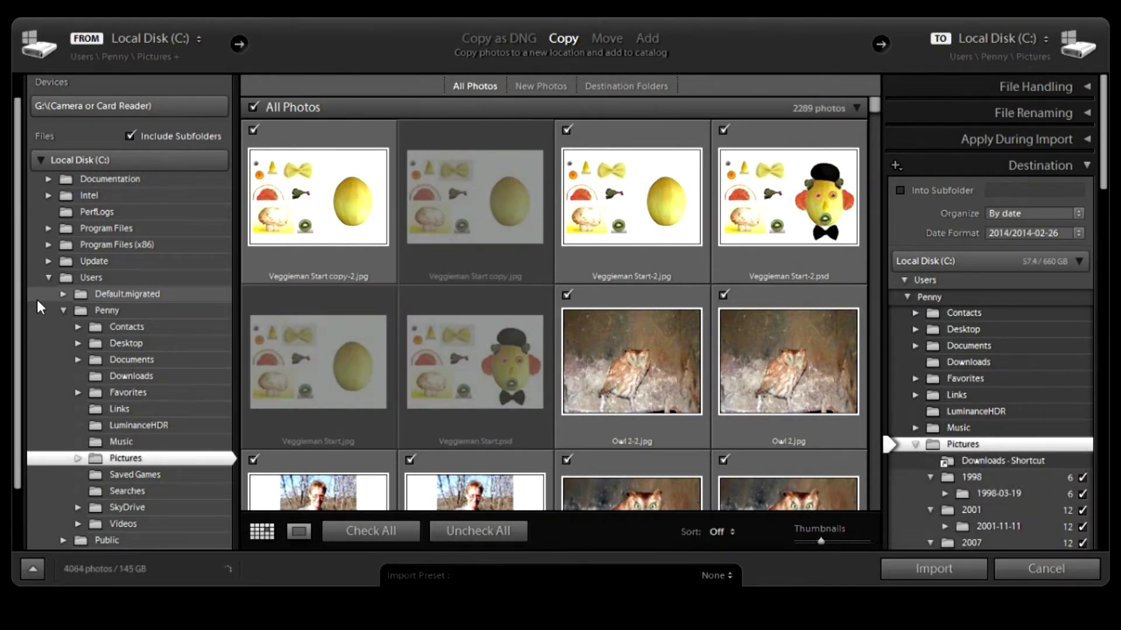
# Look through the import list, uncheck all its photos, and check them all again.
pyautogui.moveTo(873, 106); pyautogui.dragTo(840, 501)
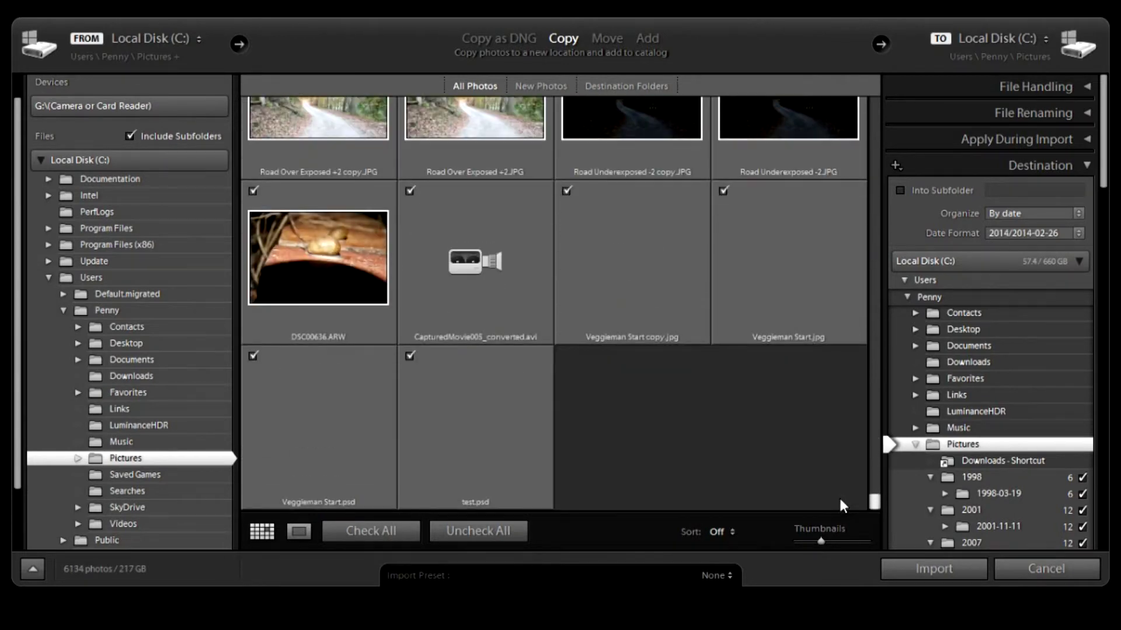
pyautogui.moveTo(839, 496)
pyautogui.mouseDown()
pyautogui.moveTo(857, 482)
pyautogui.moveTo(856, 493)
pyautogui.mouseUp()
pyautogui.click(480, 535)
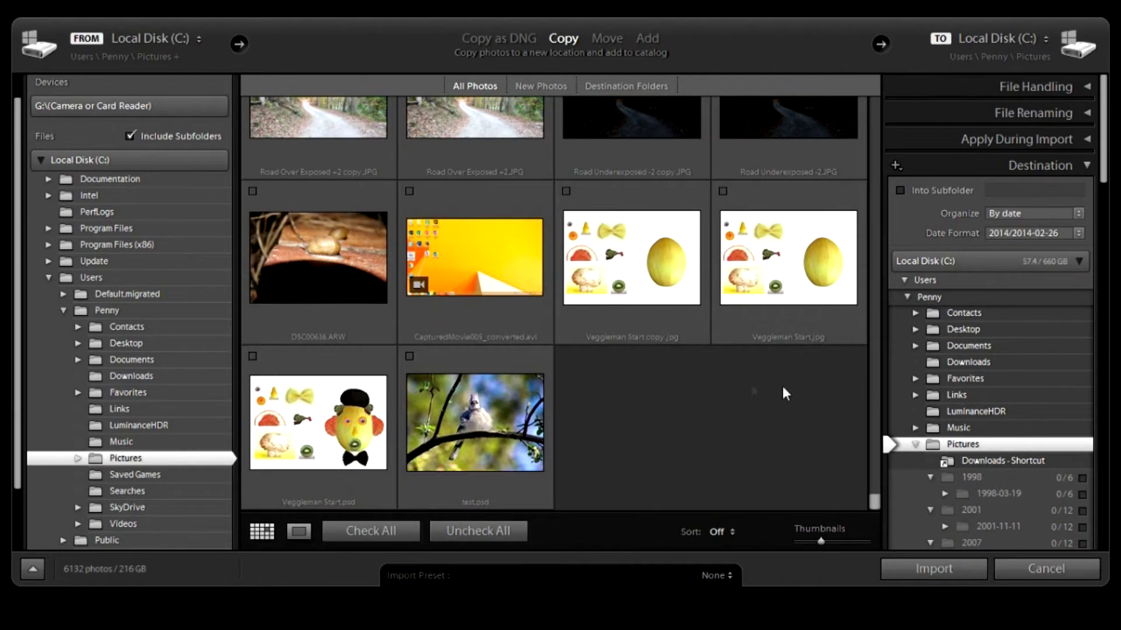
pyautogui.moveTo(875, 502); pyautogui.dragTo(879, 457)
pyautogui.scroll(-10, 882, 447)
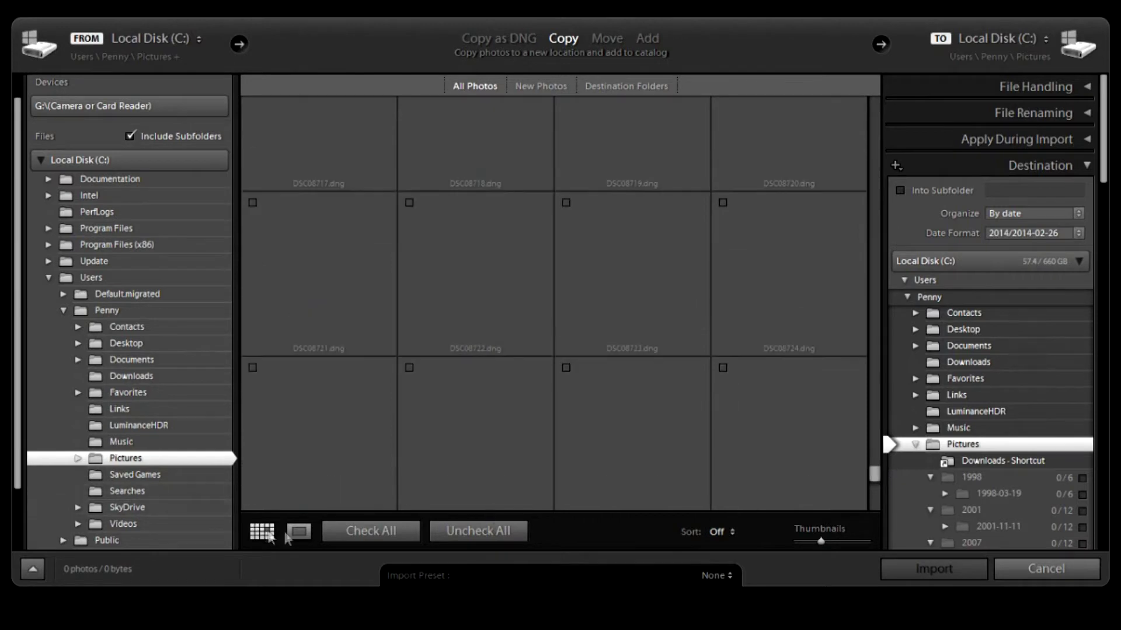
pyautogui.click(370, 531)
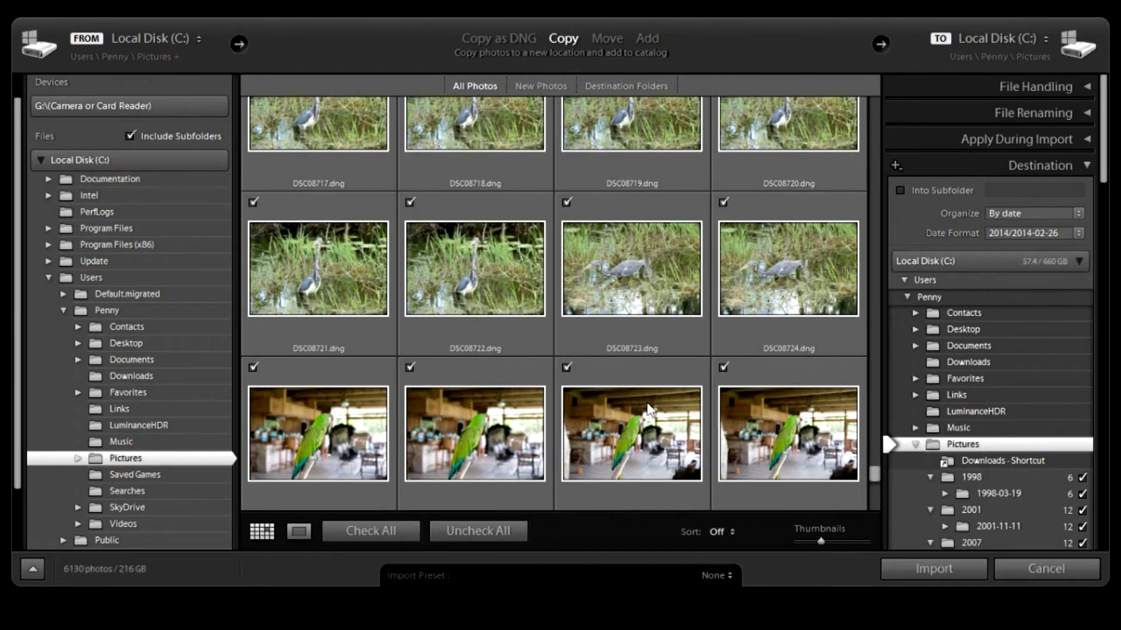
pyautogui.moveTo(874, 473); pyautogui.dragTo(898, 76)
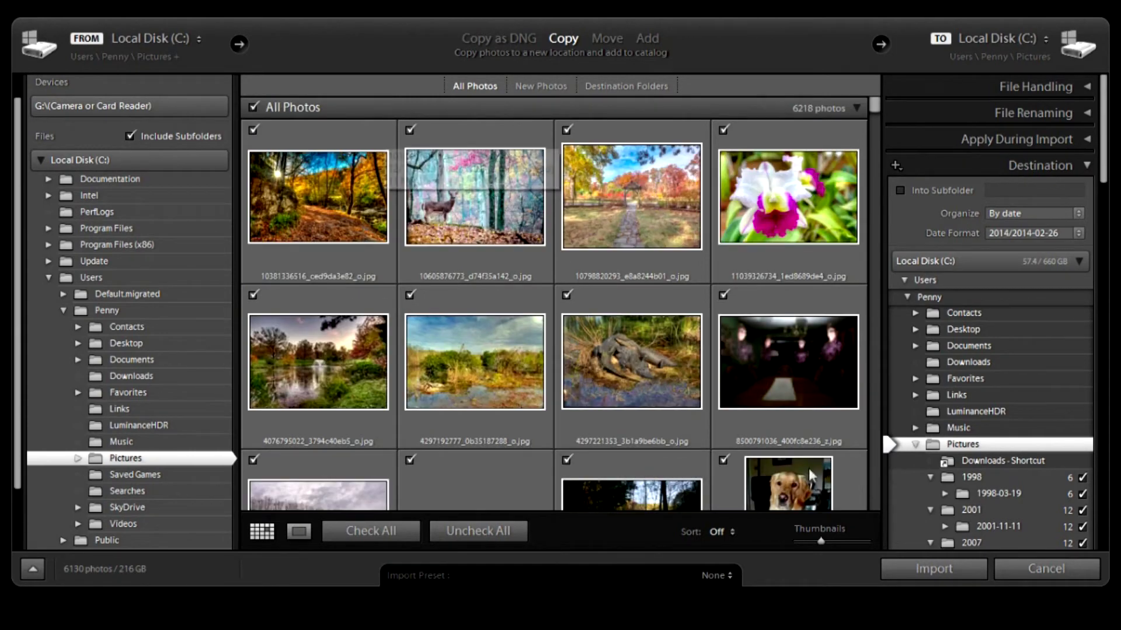
# Import the checked photos as copies and enable reverse geocoding.
pyautogui.click(927, 568)
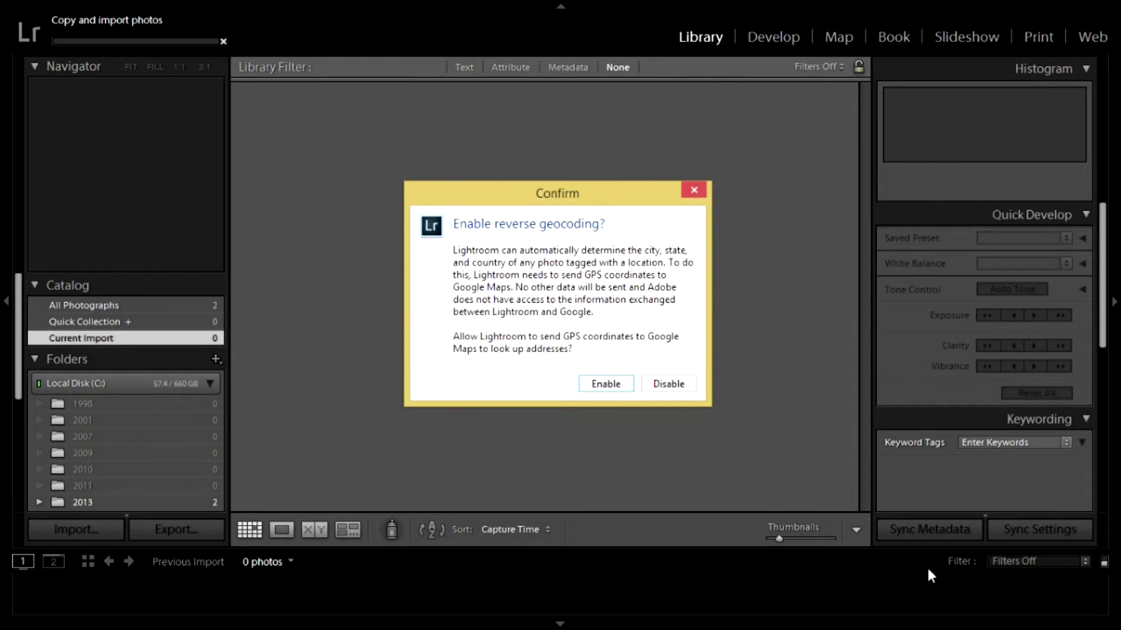
pyautogui.click(605, 385)
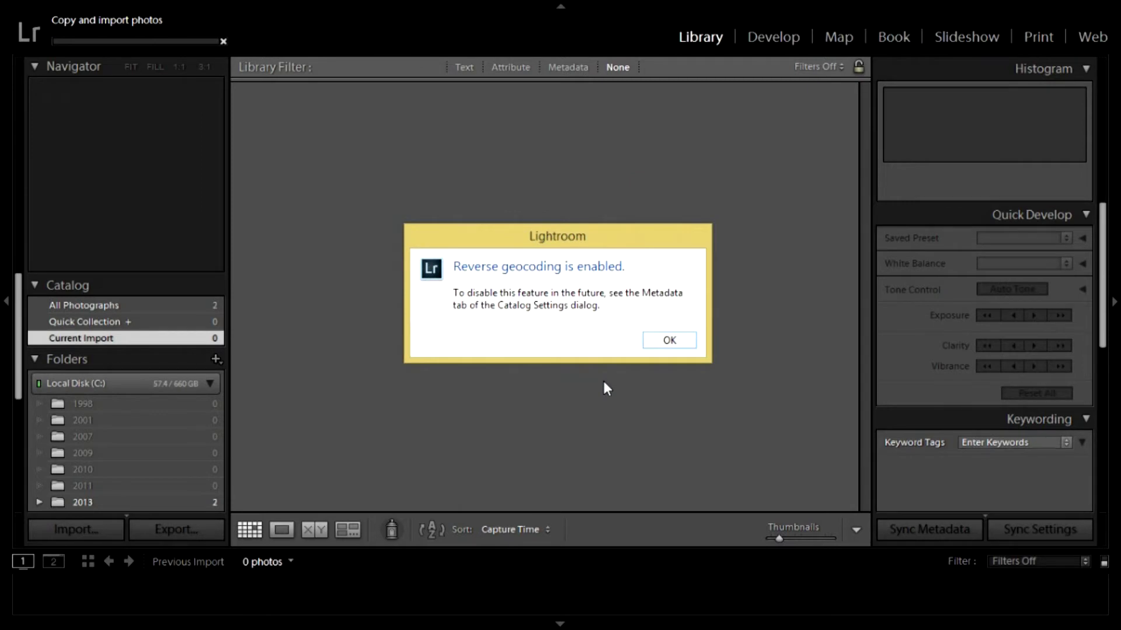
pyautogui.click(651, 338)
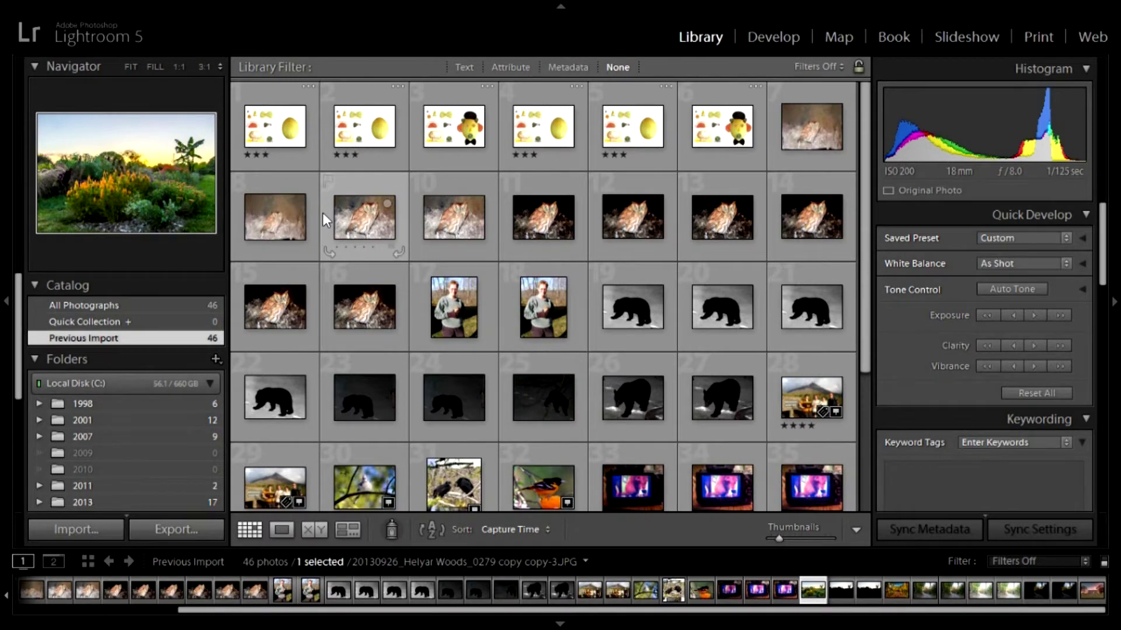
# Show the text filter, look through the imported photo thumbnails, and hide the filter again.
pyautogui.hotkey('ctrl', 'f')
pyautogui.moveTo(870, 228); pyautogui.dragTo(841, 173)
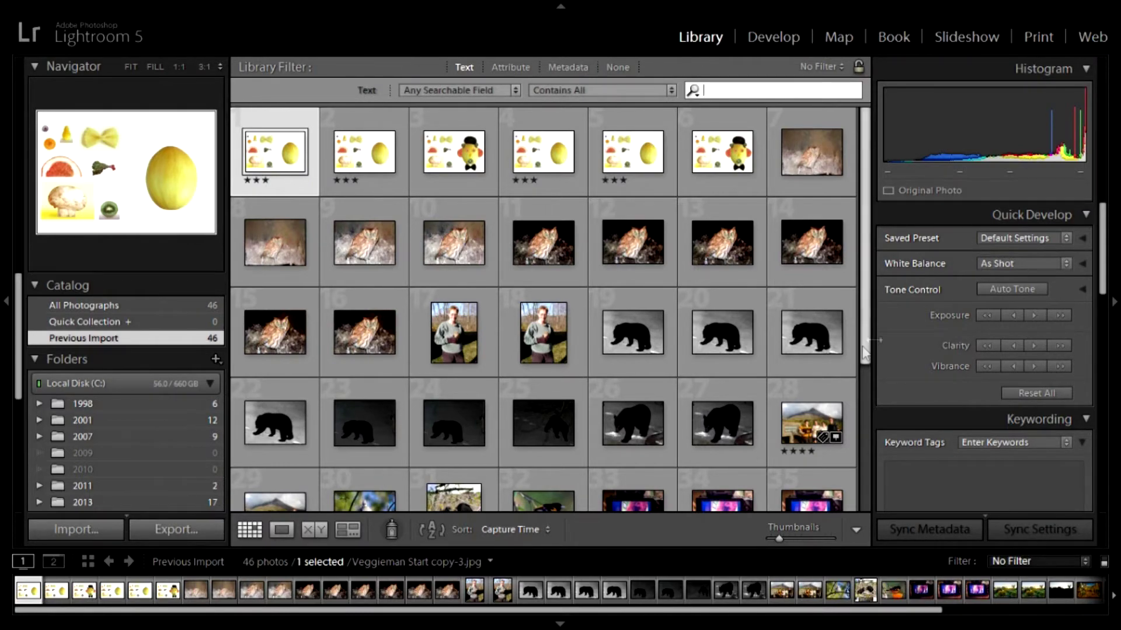
pyautogui.moveTo(865, 360); pyautogui.dragTo(838, 484)
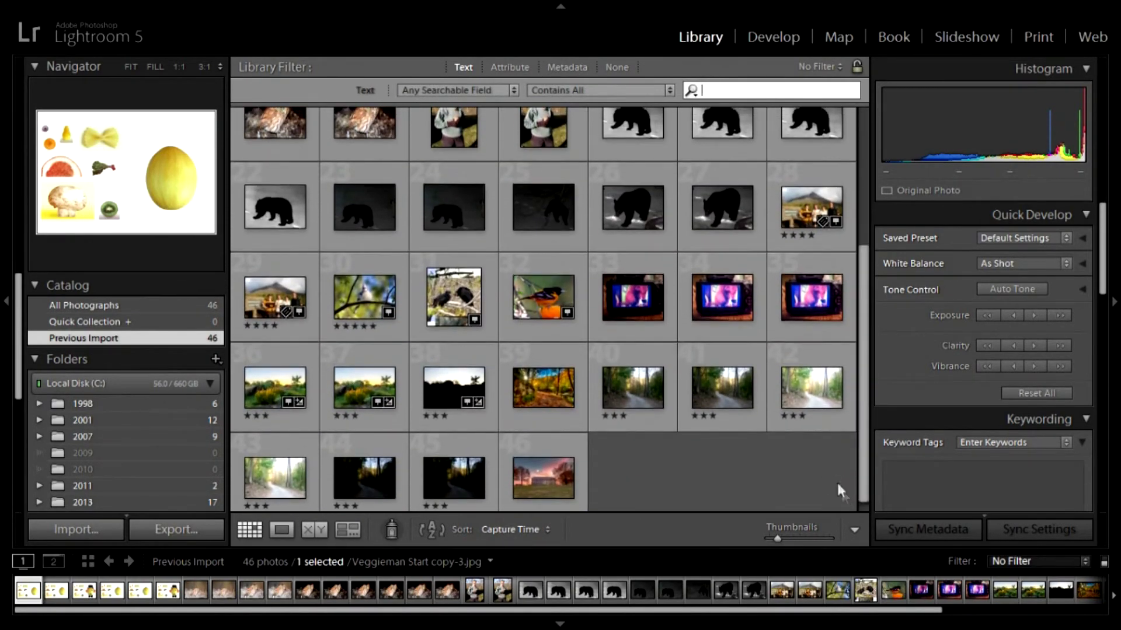
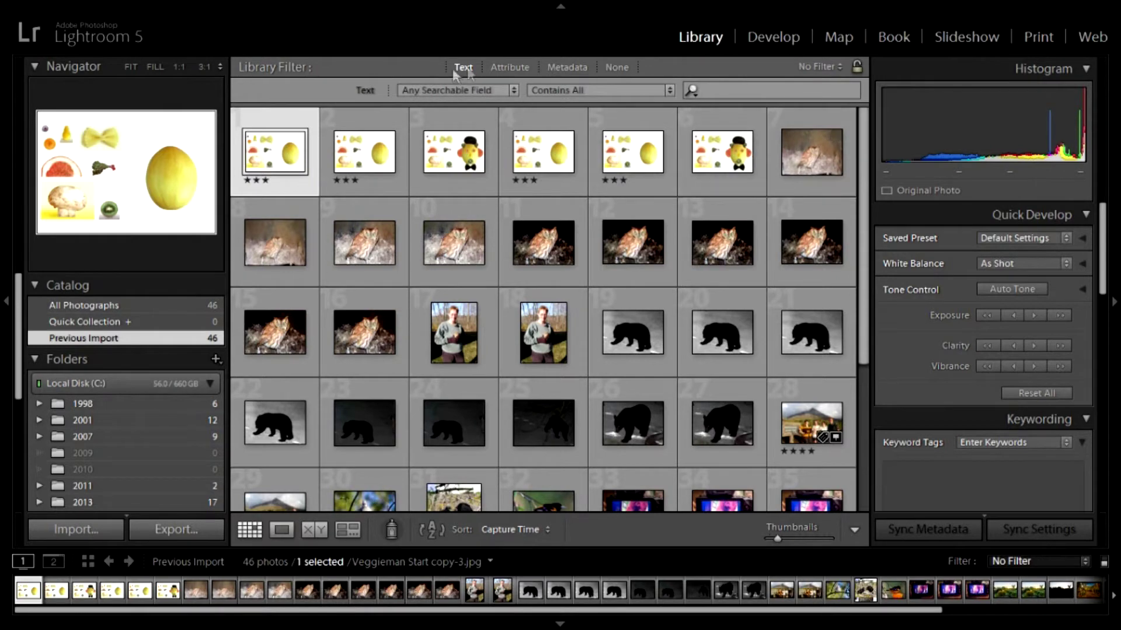
pyautogui.click(464, 67)
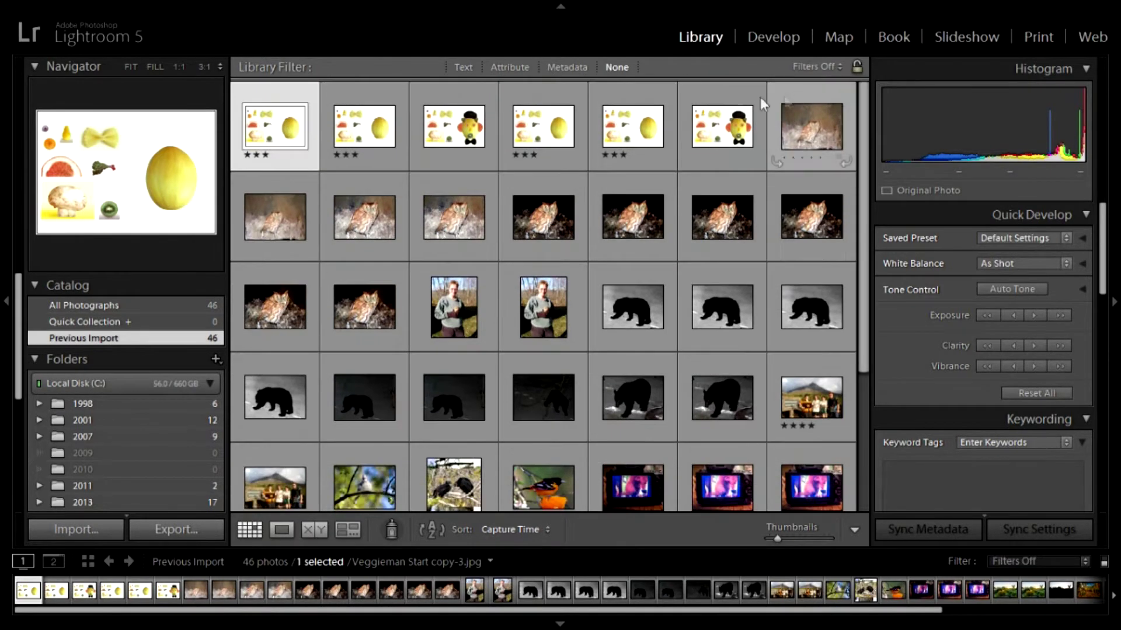
# Filter the imported photos by the text "helyar" in any searchable field.
pyautogui.click(464, 72)
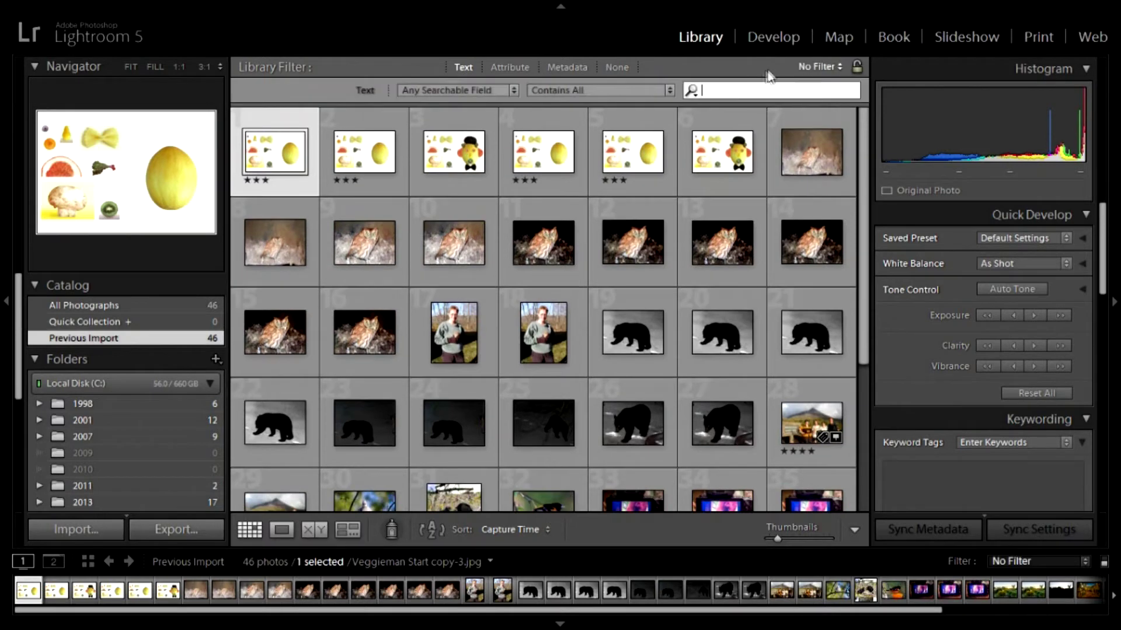
pyautogui.write('he')
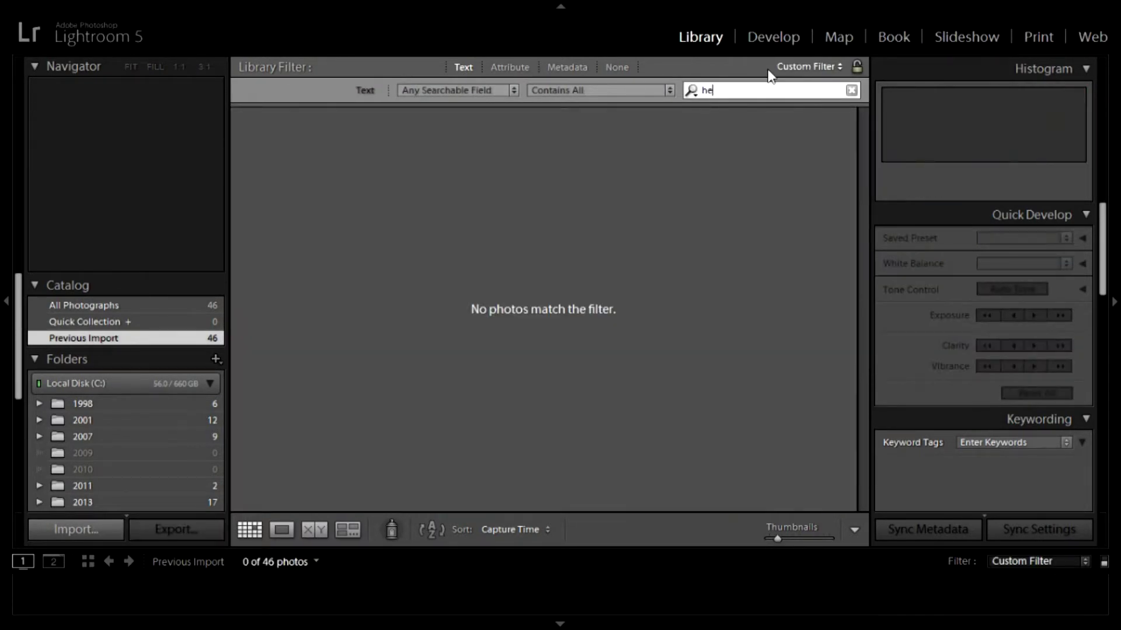
pyautogui.write('lyar')
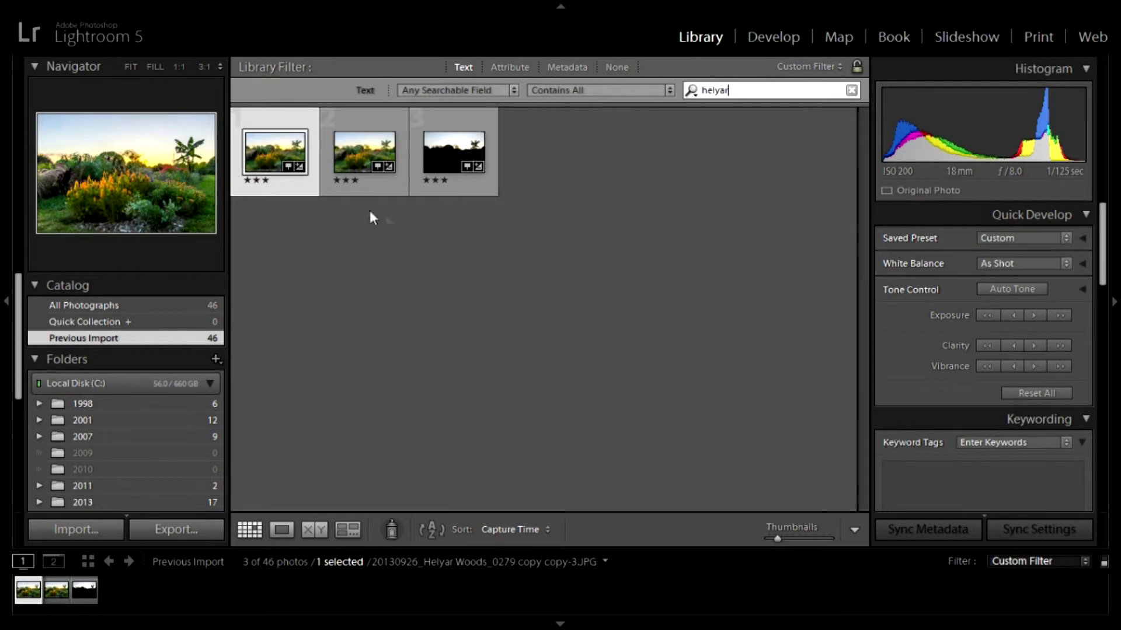
# Preview the first filtered photo in Loupe view, return to the grid, and select and deselect all the filtered photos.
pyautogui.doubleClick(282, 145)
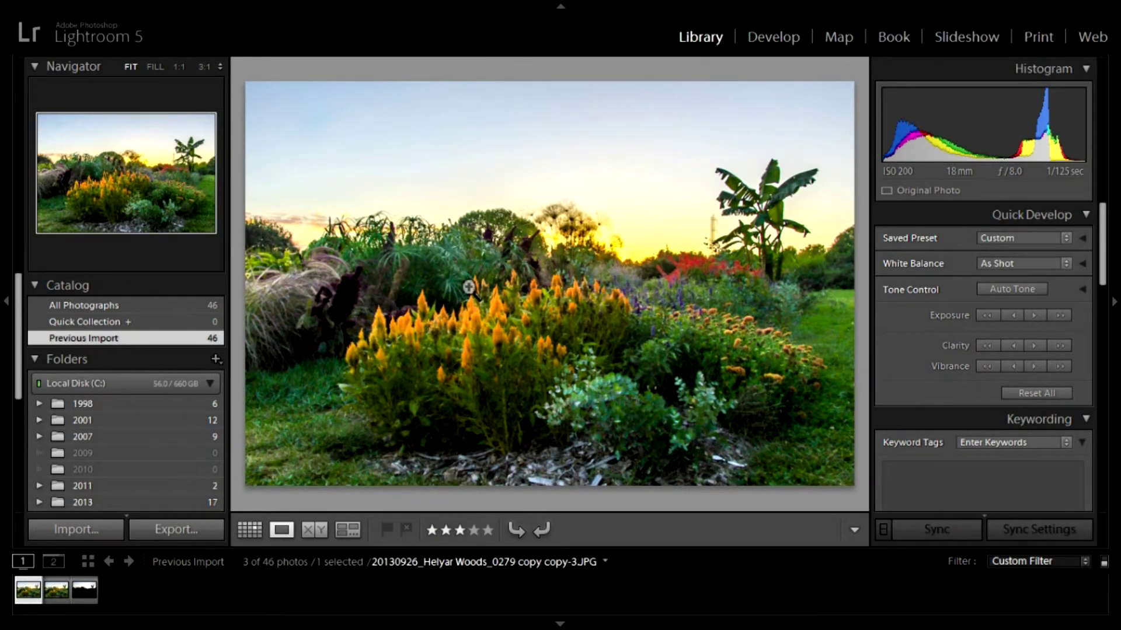
pyautogui.click(243, 529)
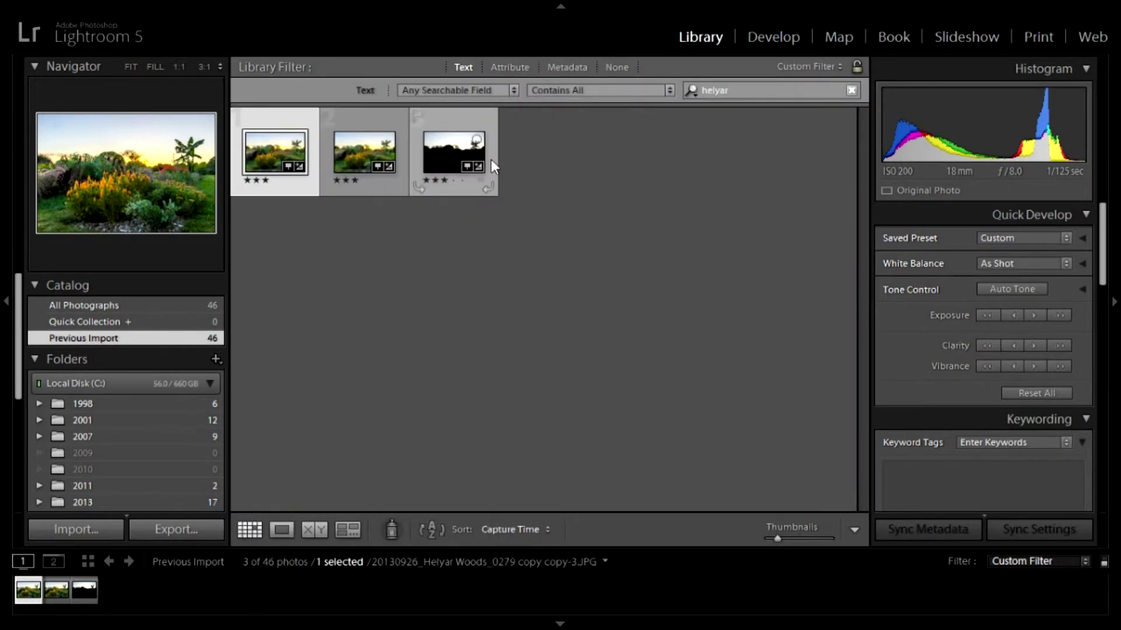
pyautogui.hotkey('ctrl', 'a')
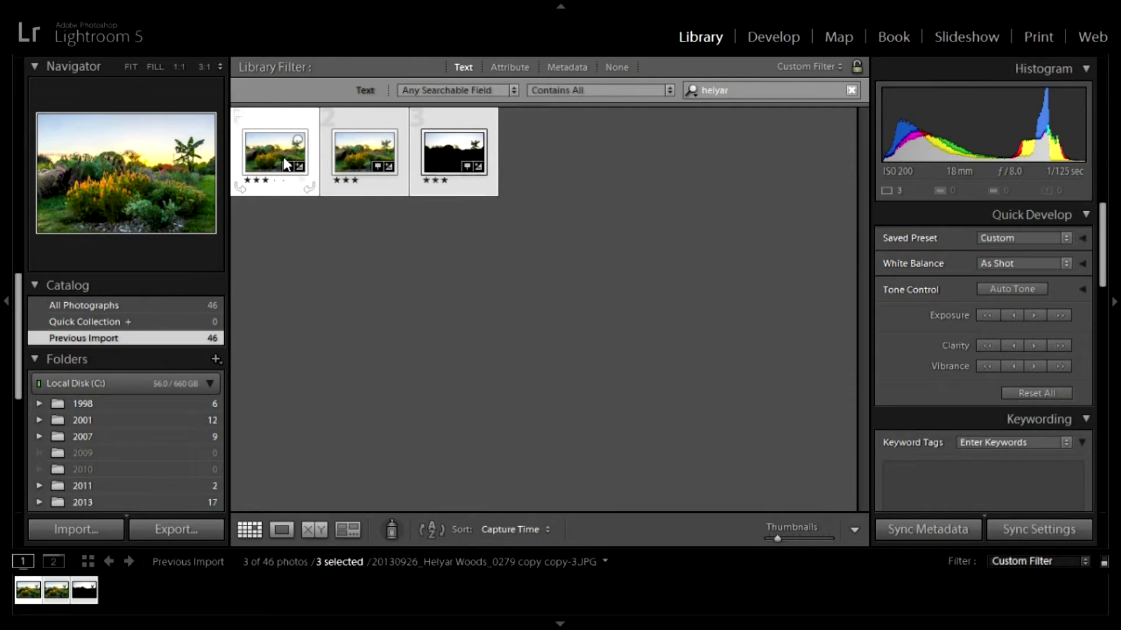
pyautogui.hotkey('ctrl', 'd')
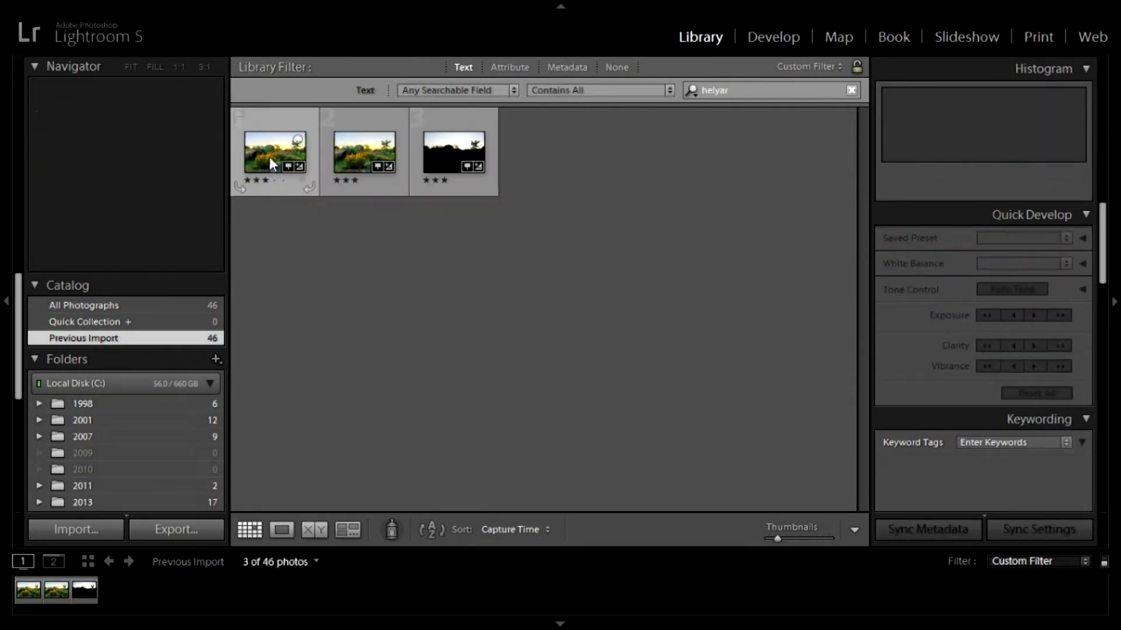
# Open the first filtered photo in Loupe view and compare it with the other two versions.
pyautogui.click(269, 154)
pyautogui.doubleClick(261, 146)
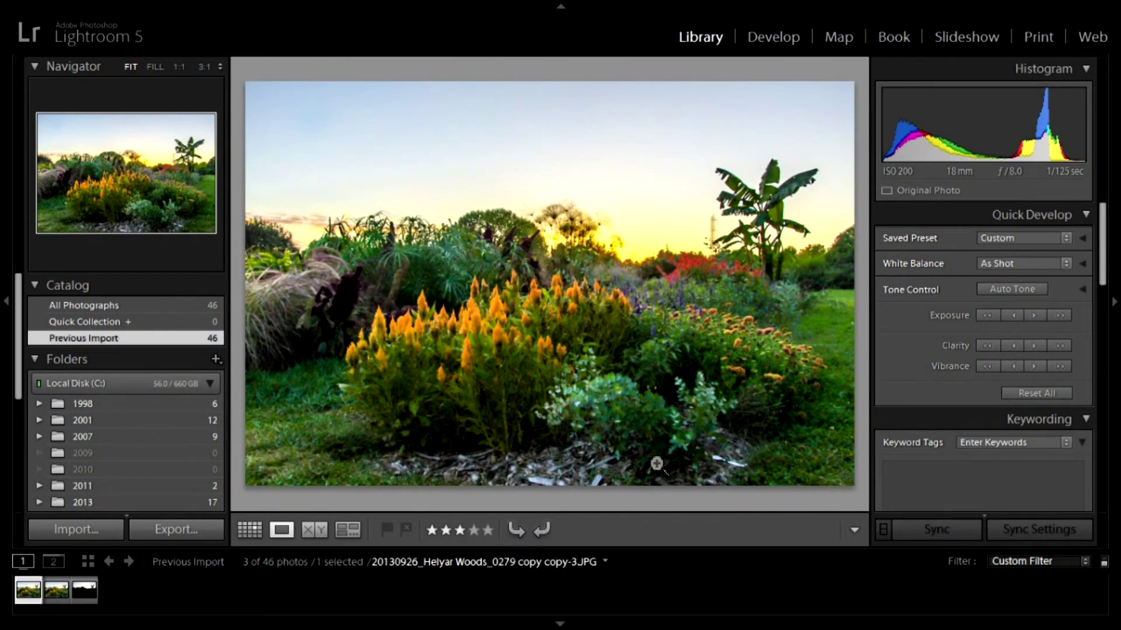
pyautogui.press('Right')
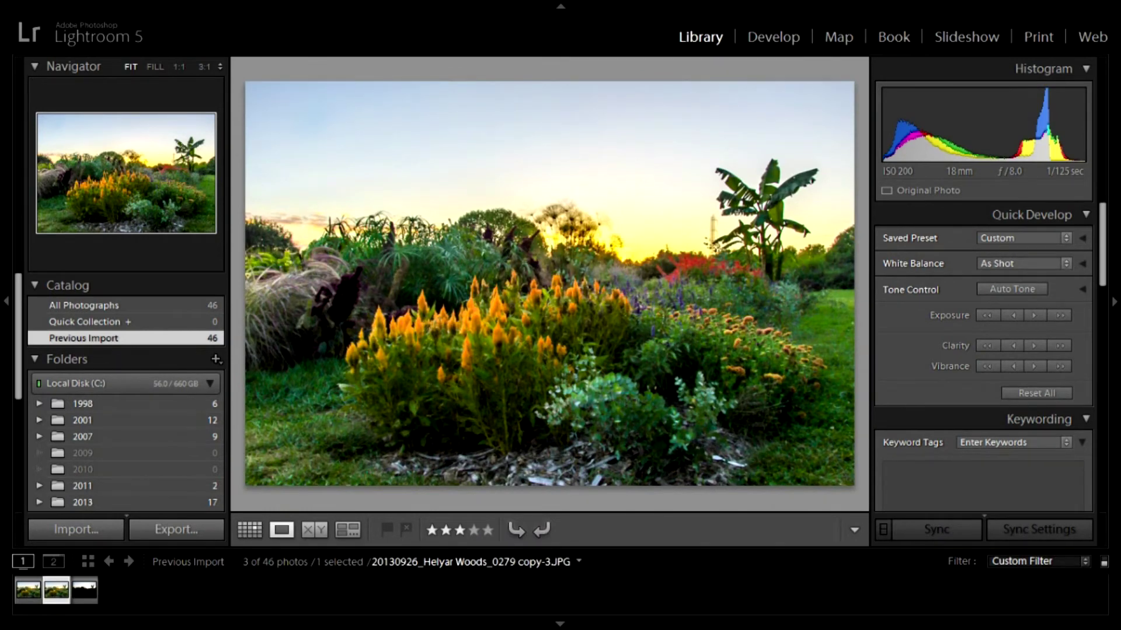
pyautogui.press('Right')
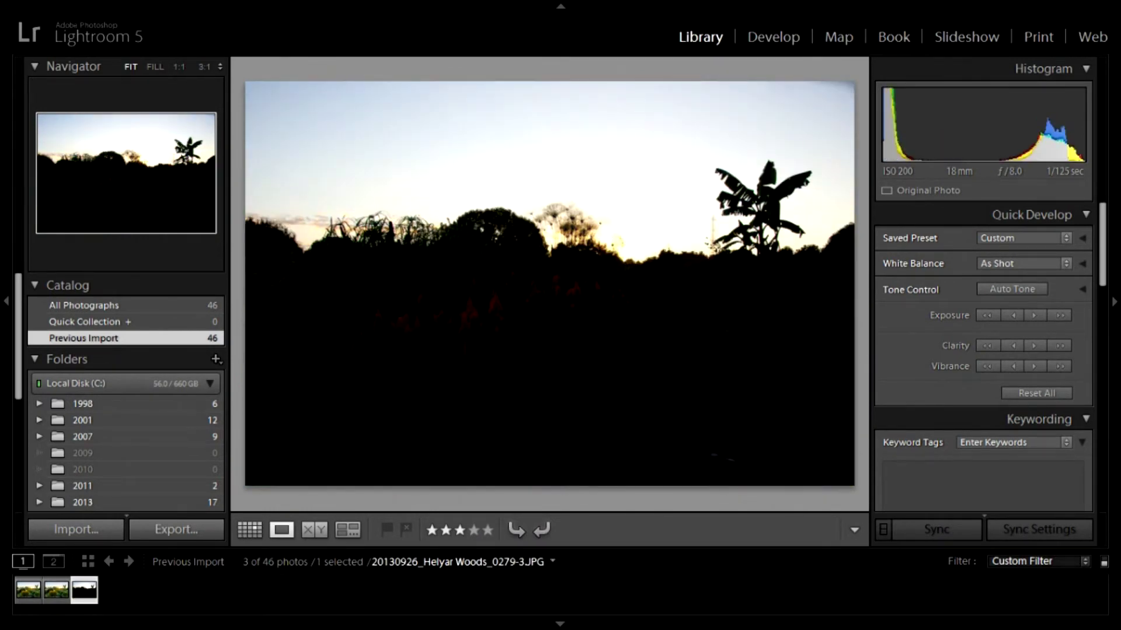
pyautogui.press('Left')
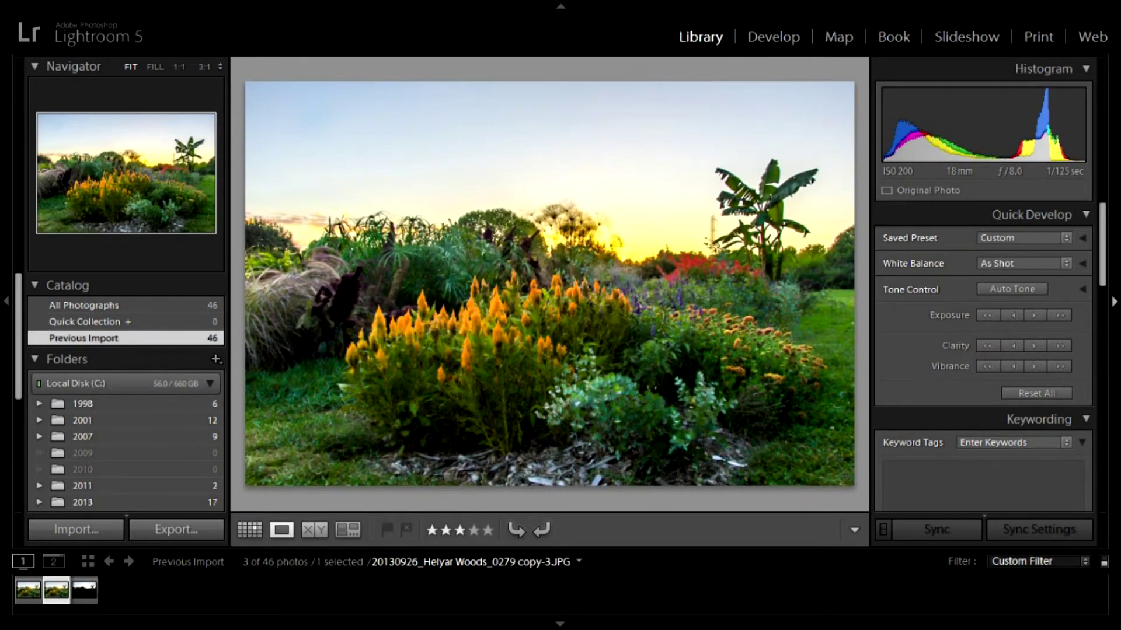
# Switch to full screen with the panels hidden and compare the dark original garden photo with its edited copy.
pyautogui.hotkey('shift', 'f')
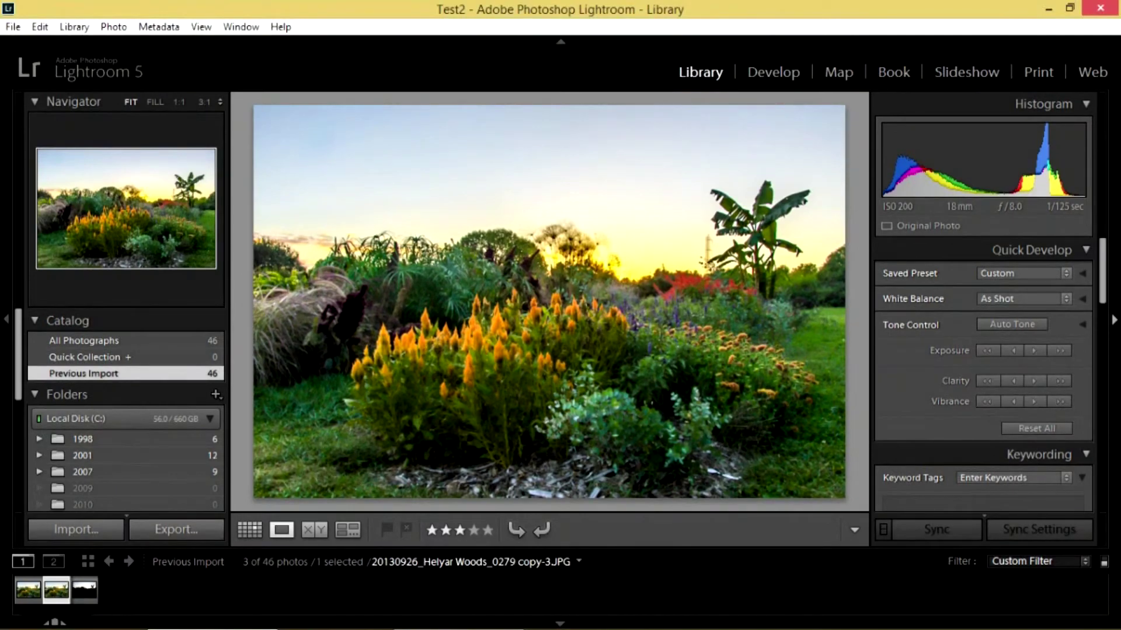
pyautogui.hotkey('ctrl', 'shift', 'f')
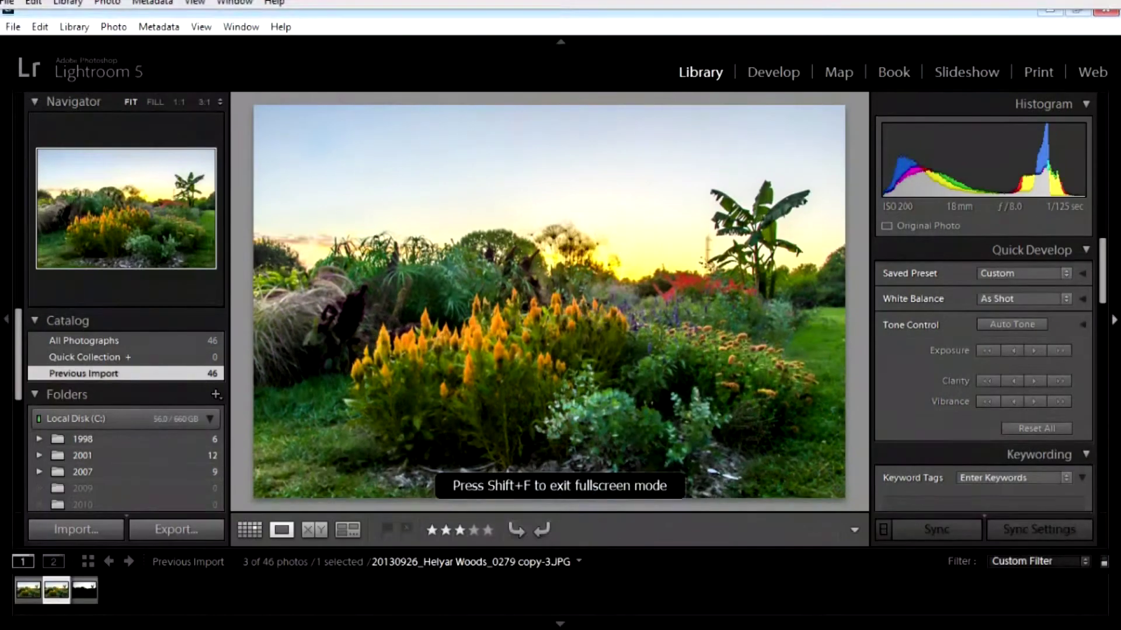
pyautogui.press('Right')
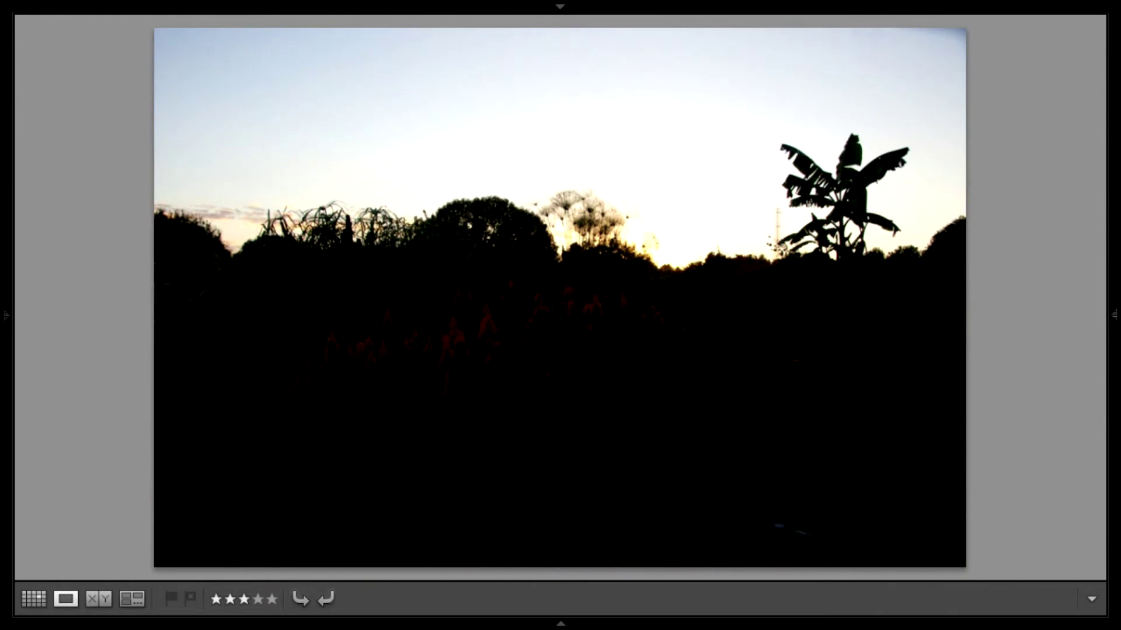
pyautogui.press('Left')
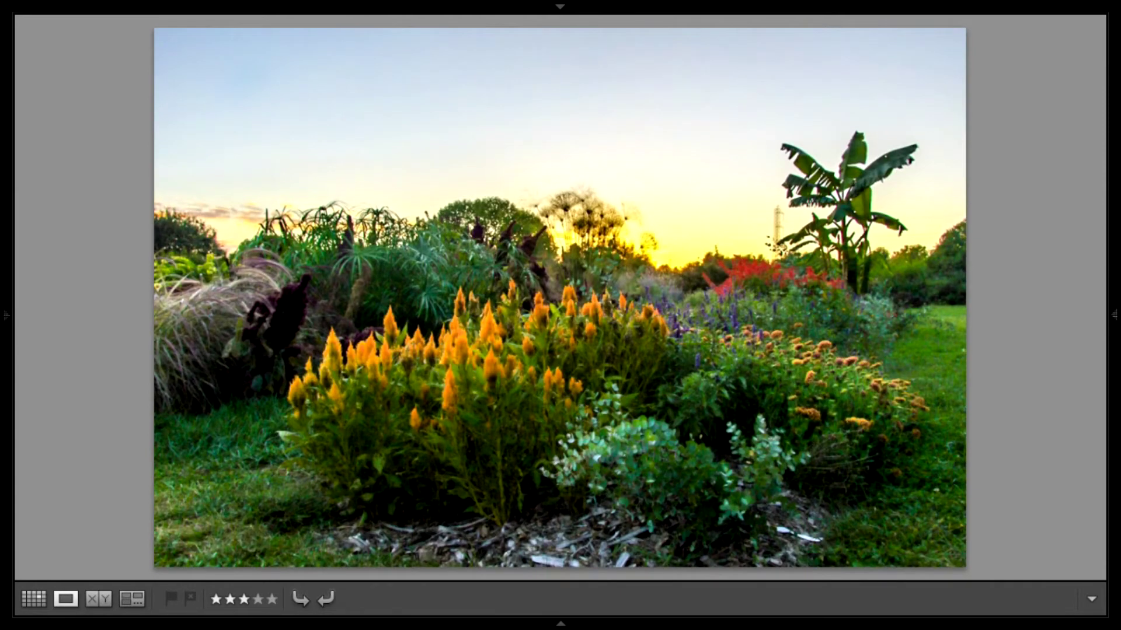
# Show the dark original garden photo, exit full screen with the panels restored, and toggle the side panels off and on.
pyautogui.press('Right')
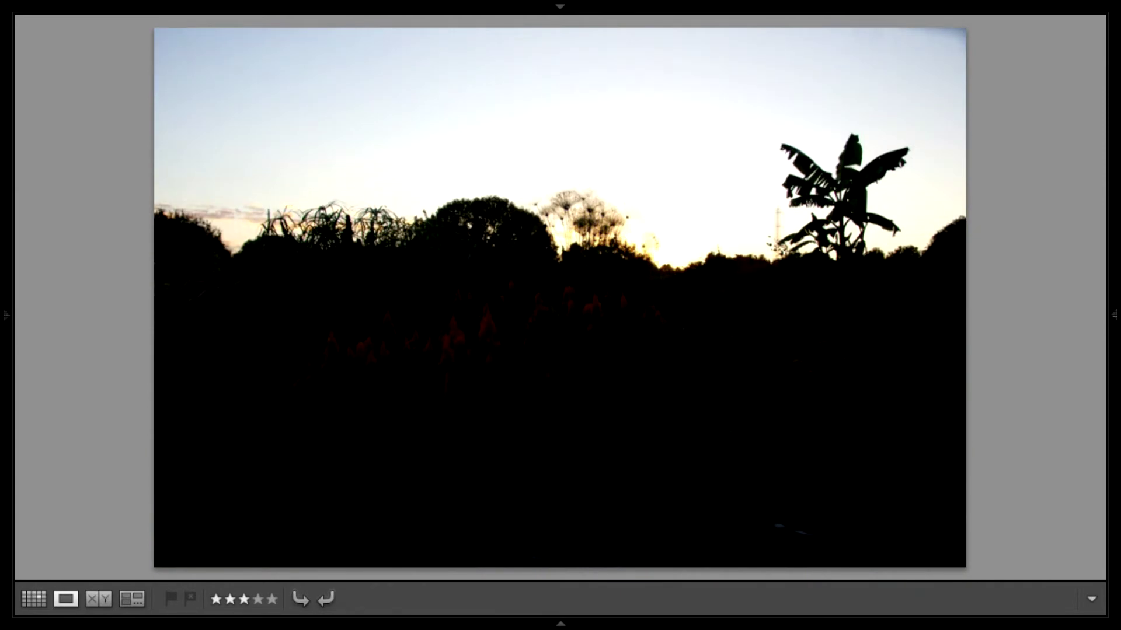
pyautogui.hotkey('ctrl', 'shift', 'f')
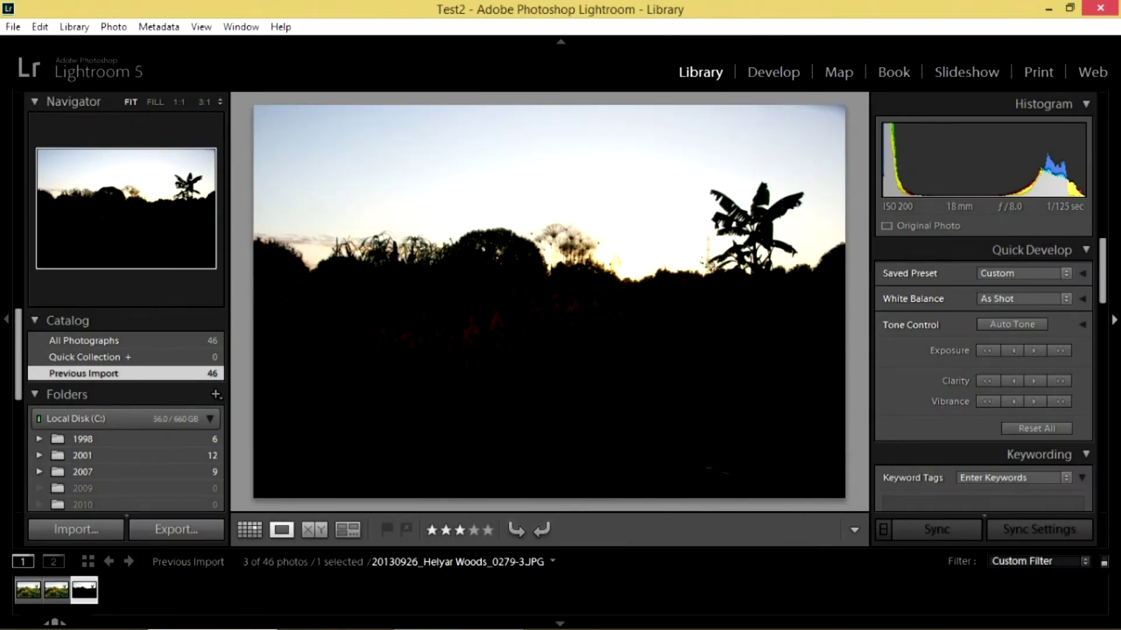
pyautogui.click(6, 321)
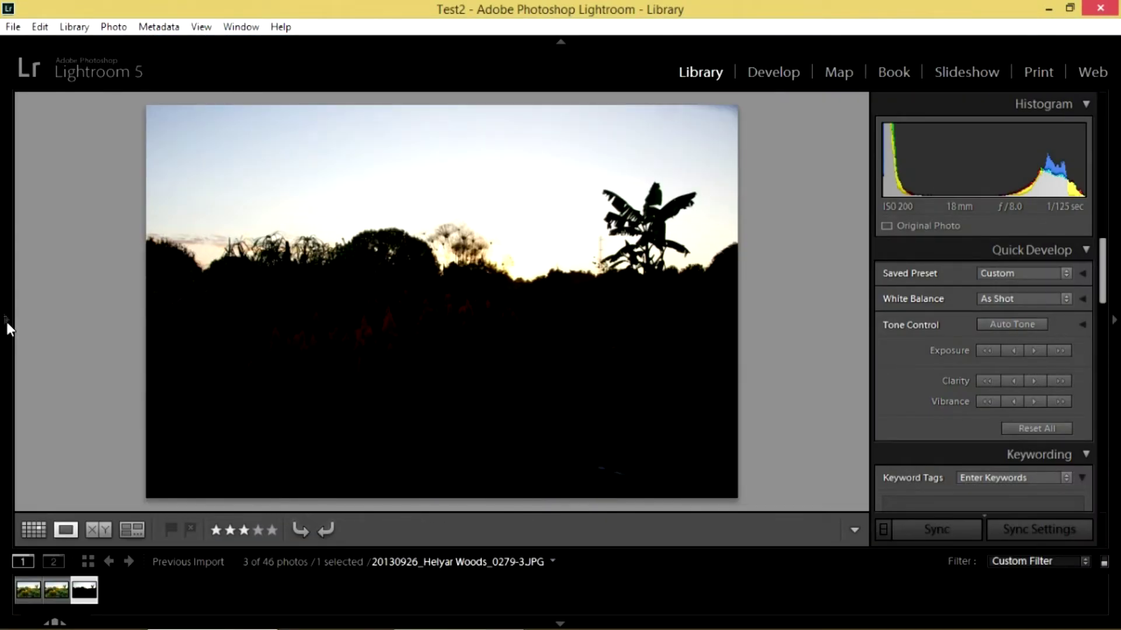
pyautogui.click(5, 319)
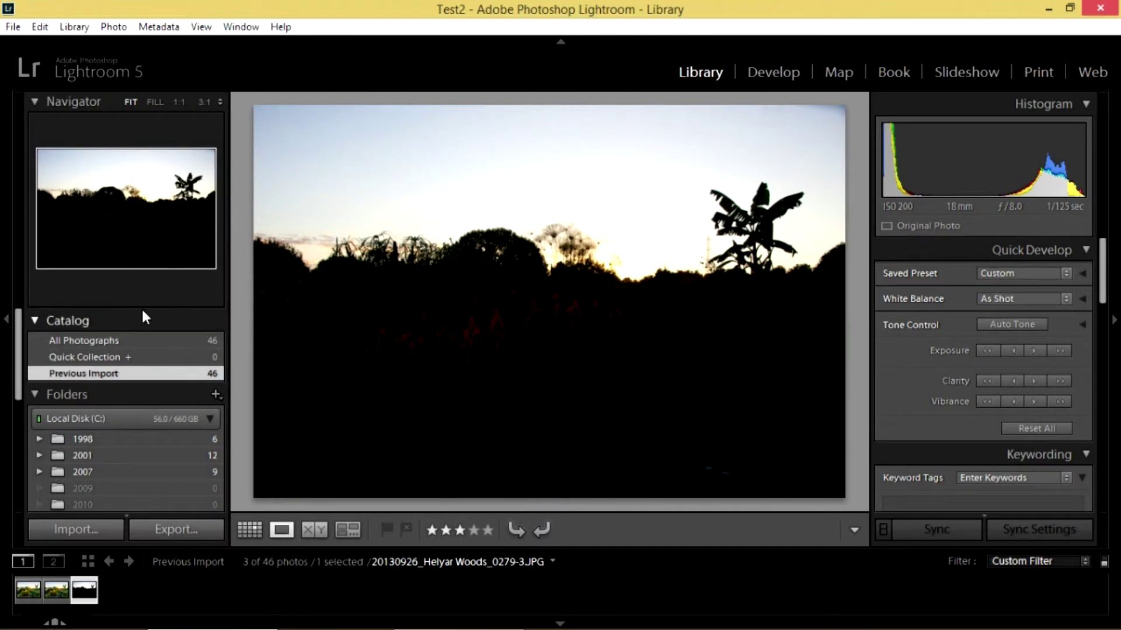
pyautogui.press('Tab')
pyautogui.press('Tab')
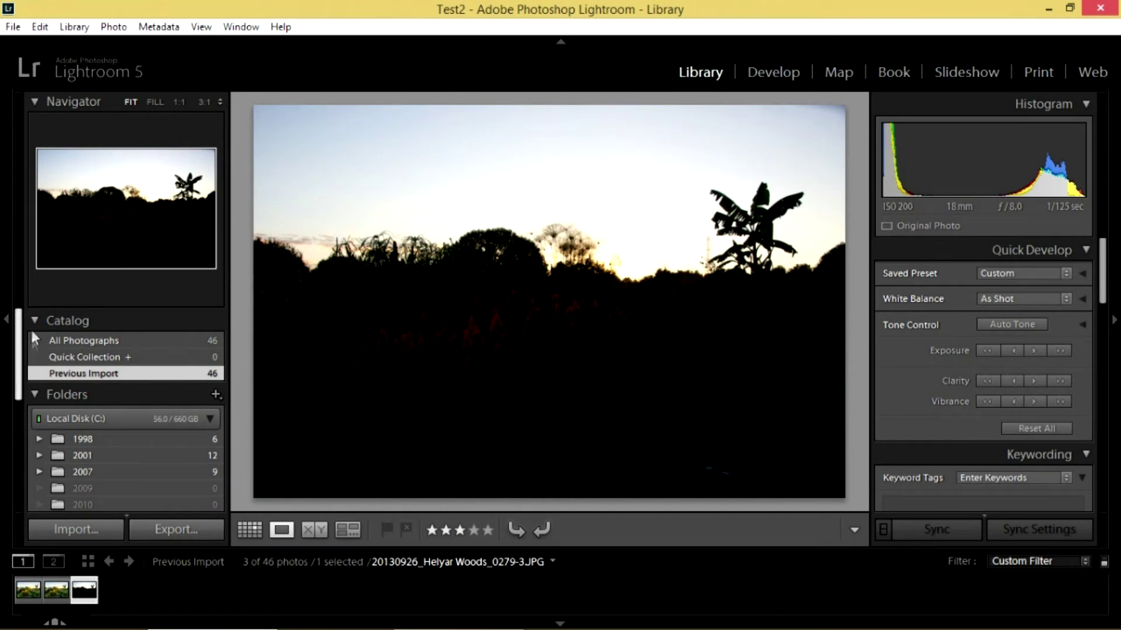
# Return to the grid, turn off the library filter, and browse the 2011-02-24 and 2013-04-27 folders.
pyautogui.click(243, 529)
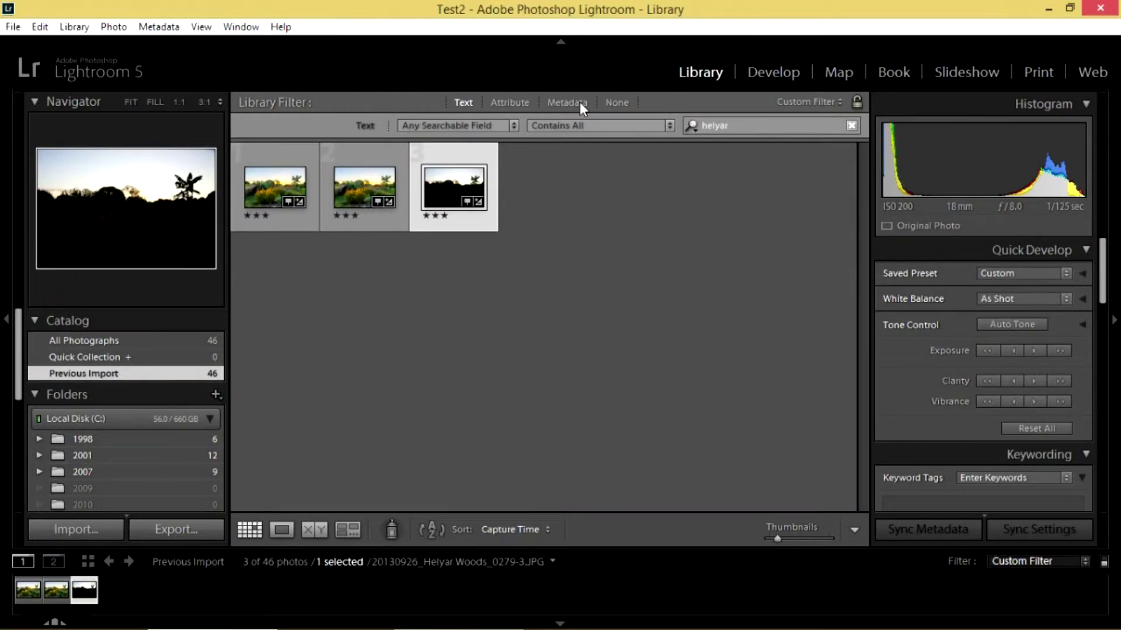
pyautogui.click(615, 102)
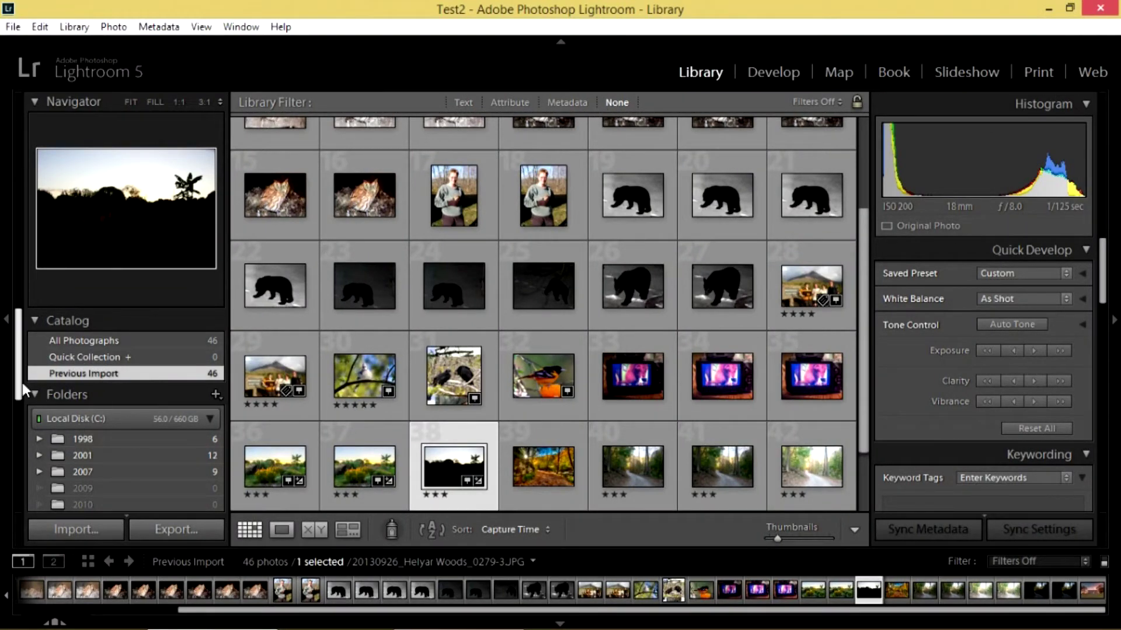
pyautogui.scroll(-3, 22, 383)
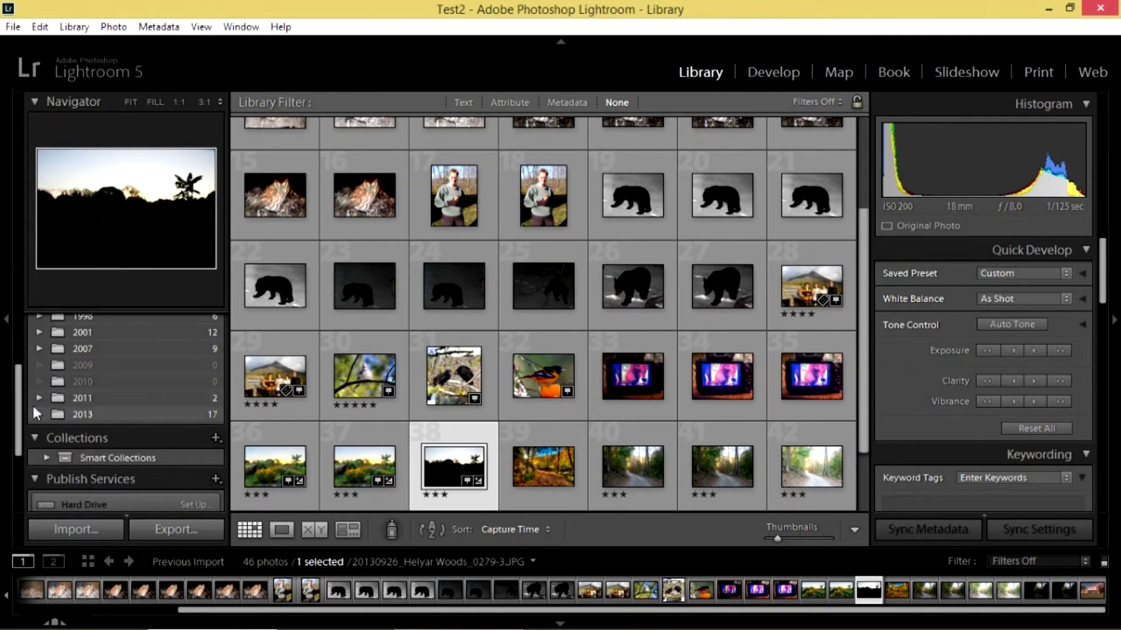
pyautogui.click(40, 398)
pyautogui.click(116, 415)
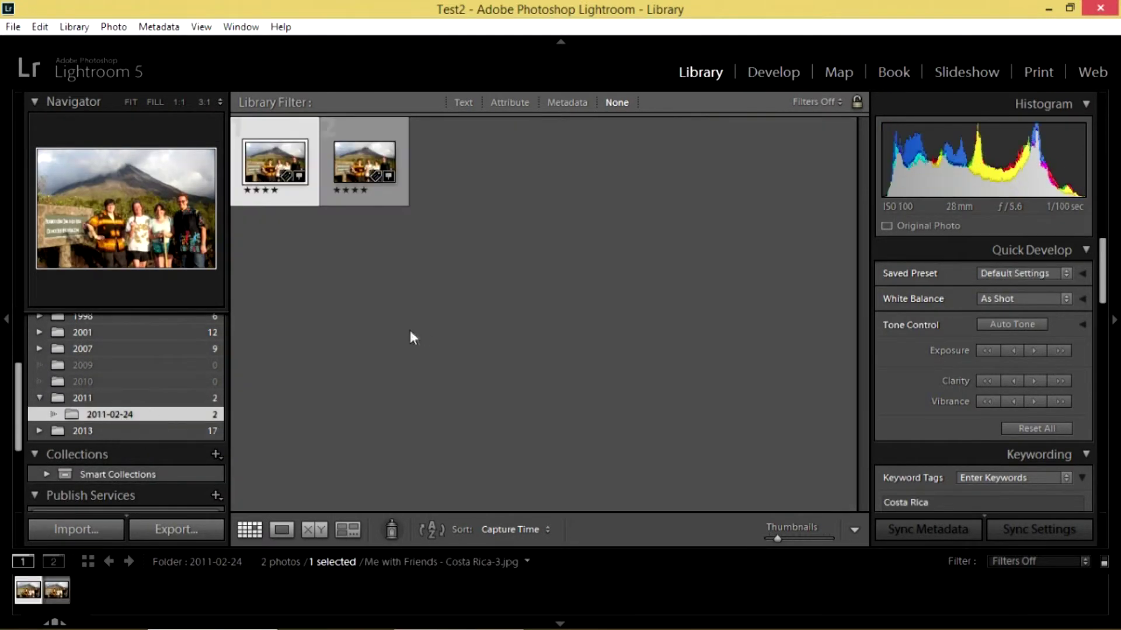
pyautogui.click(36, 432)
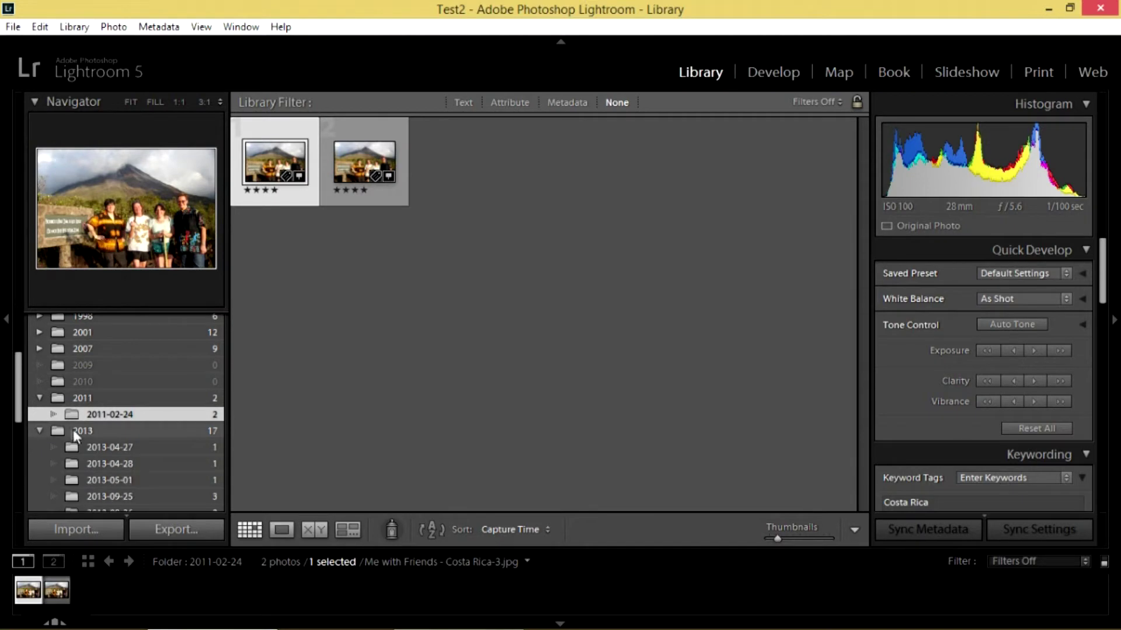
pyautogui.click(86, 447)
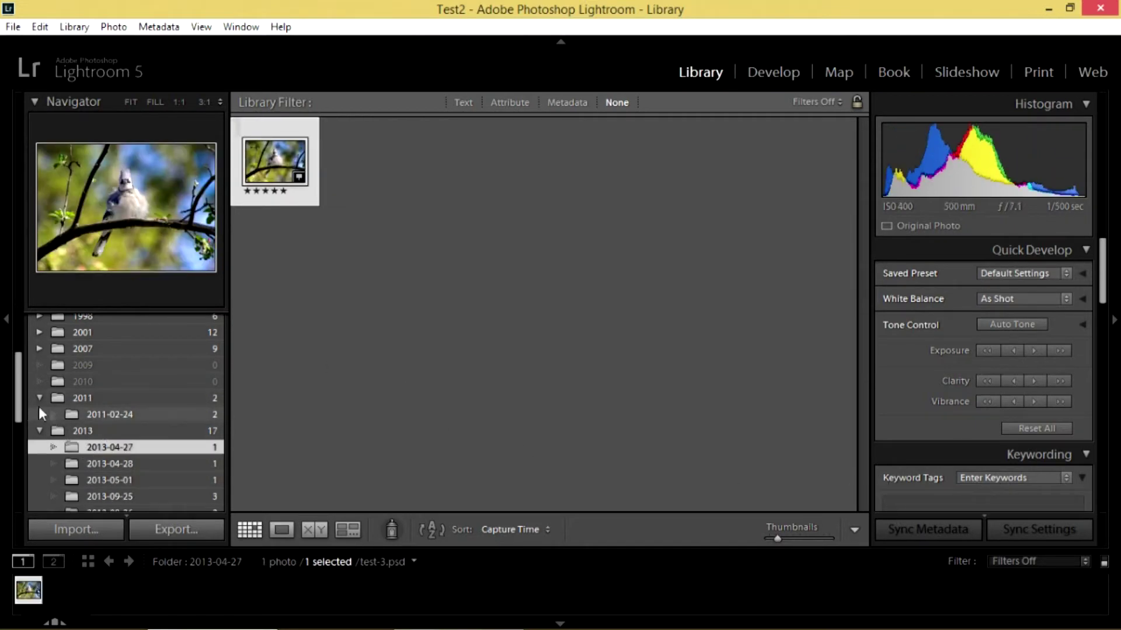
# Show the Previous Import photos again and reapply the "helyar" text filter.
pyautogui.scroll(3, 24, 385)
pyautogui.scroll(2, 23, 383)
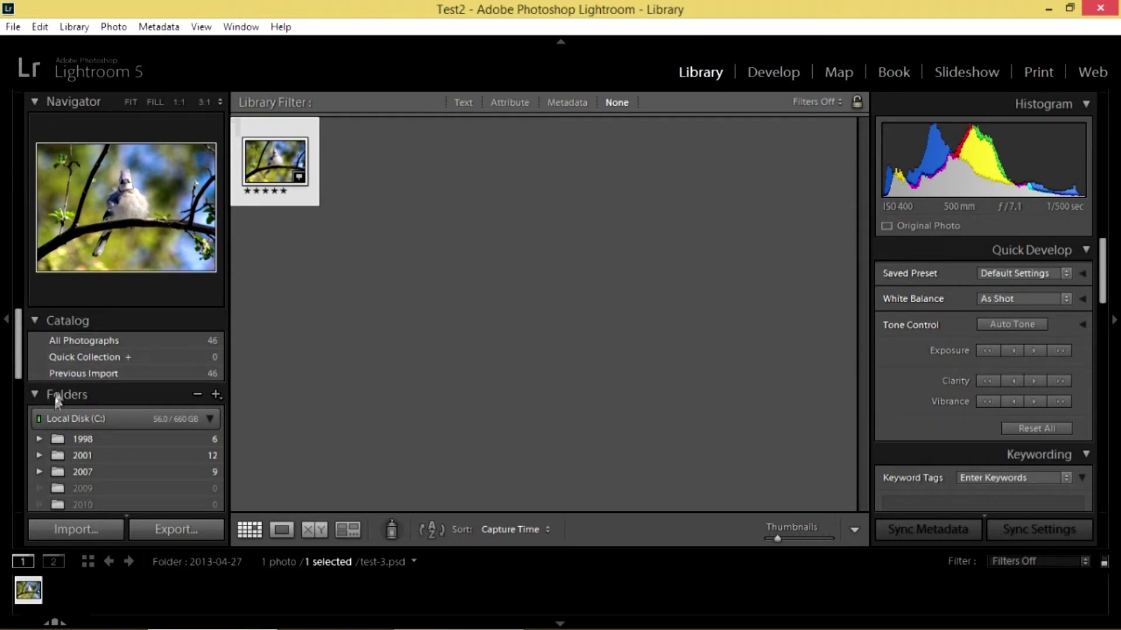
pyautogui.click(89, 373)
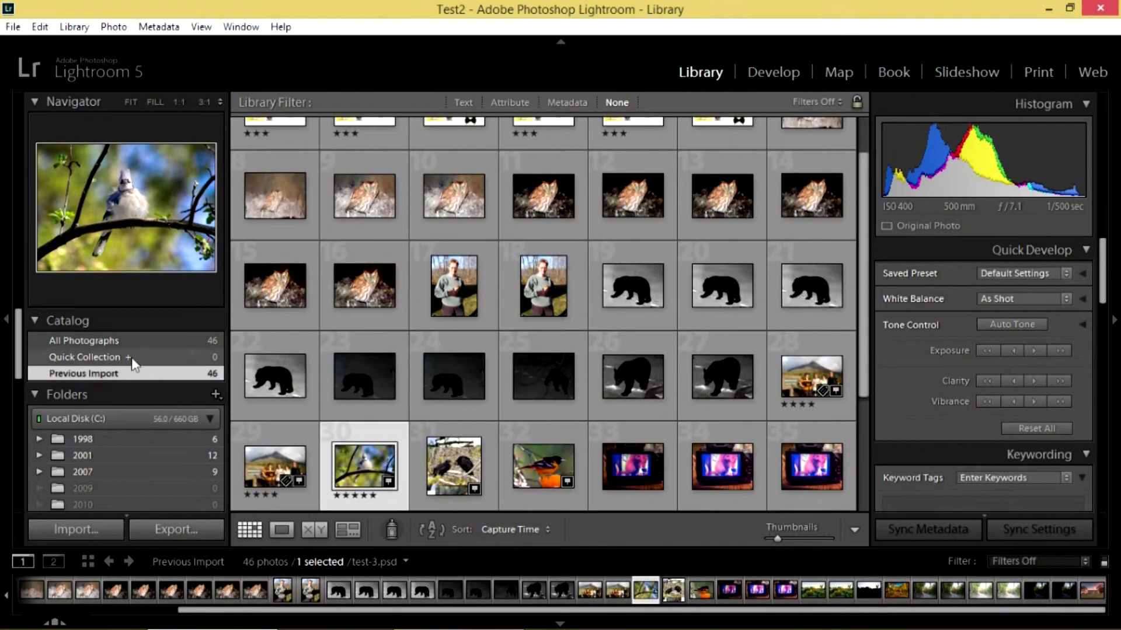
pyautogui.click(474, 107)
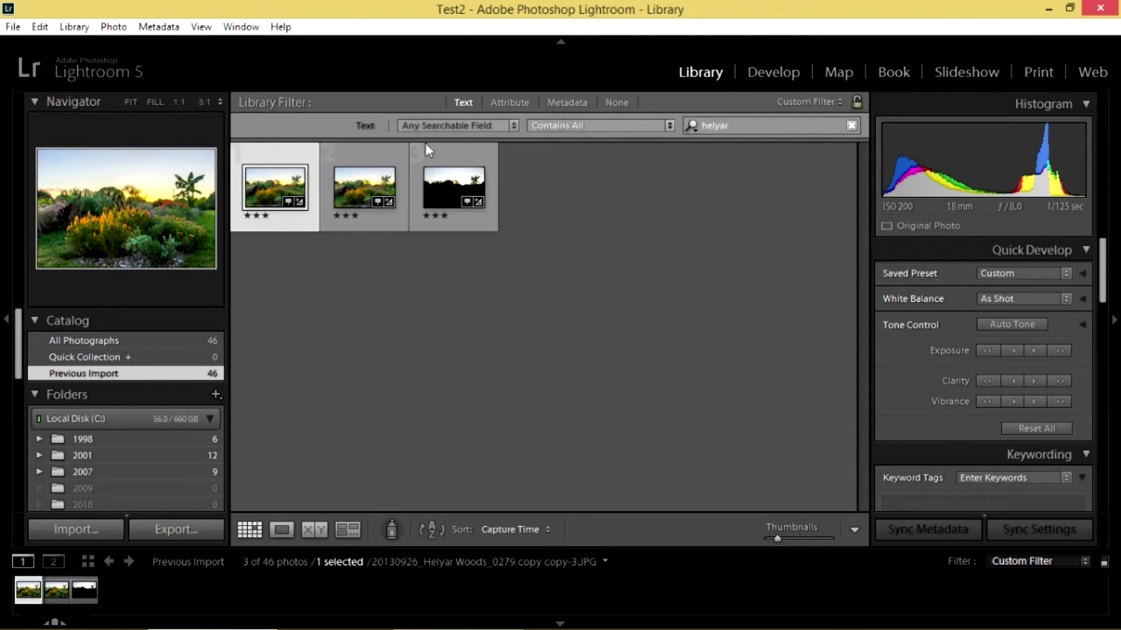
# Create a collection named "Work Files for Class" that includes the selected first garden photo.
pyautogui.moveTo(19, 369); pyautogui.dragTo(8, 464)
pyautogui.click(2, 454)
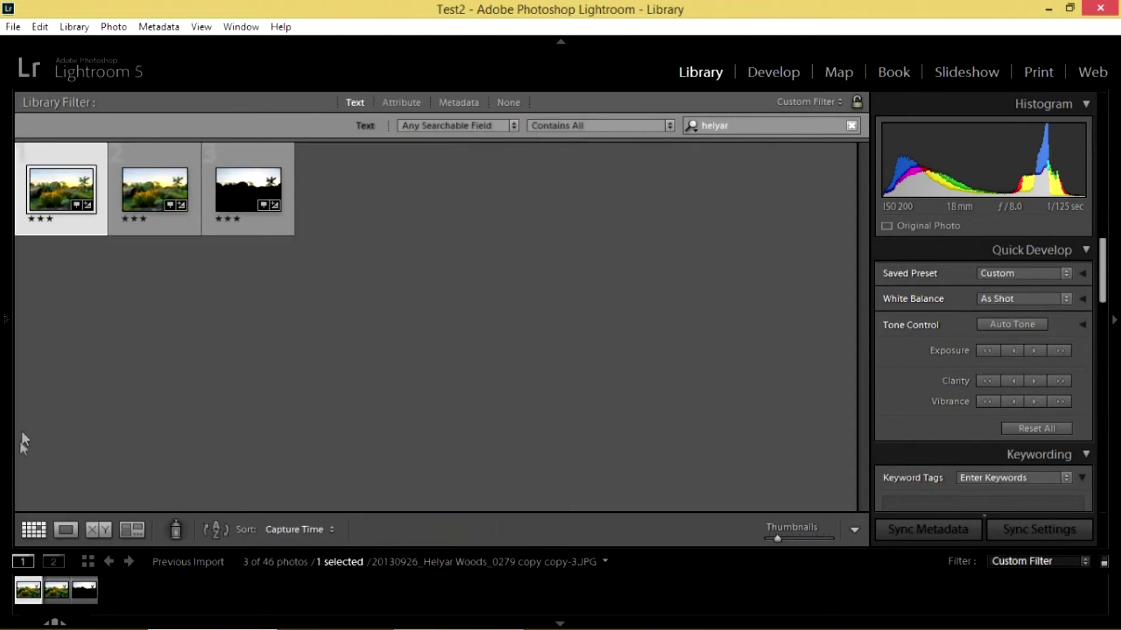
pyautogui.moveTo(7, 314)
pyautogui.moveTo(17, 458)
pyautogui.mouseDown()
pyautogui.moveTo(23, 481)
pyautogui.moveTo(22, 450)
pyautogui.mouseUp()
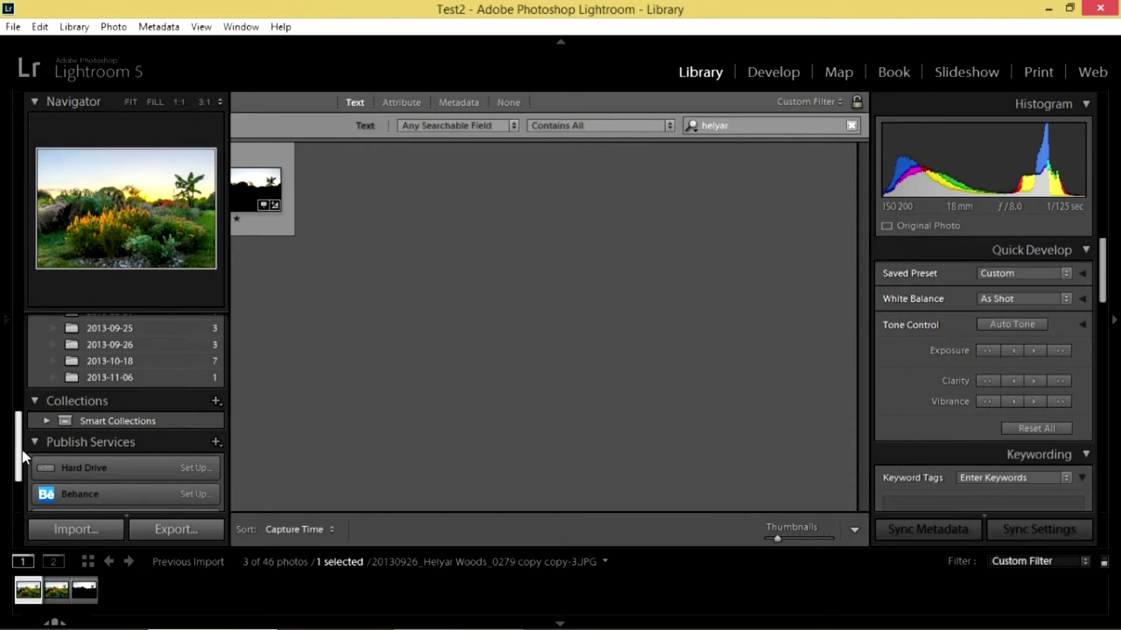
pyautogui.click(54, 404)
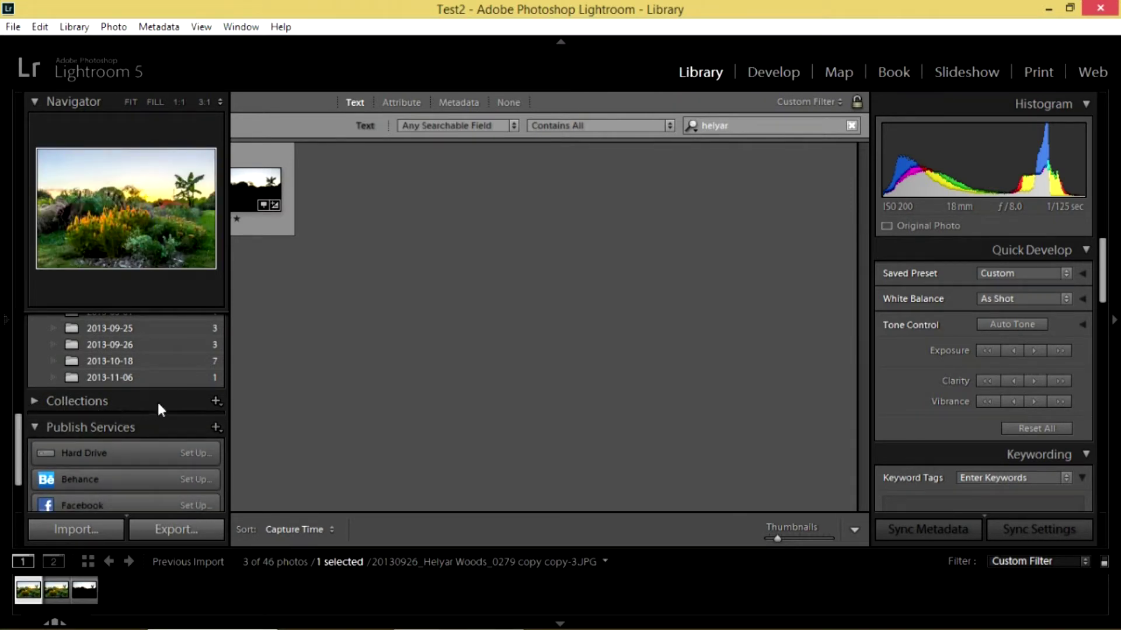
pyautogui.click(214, 399)
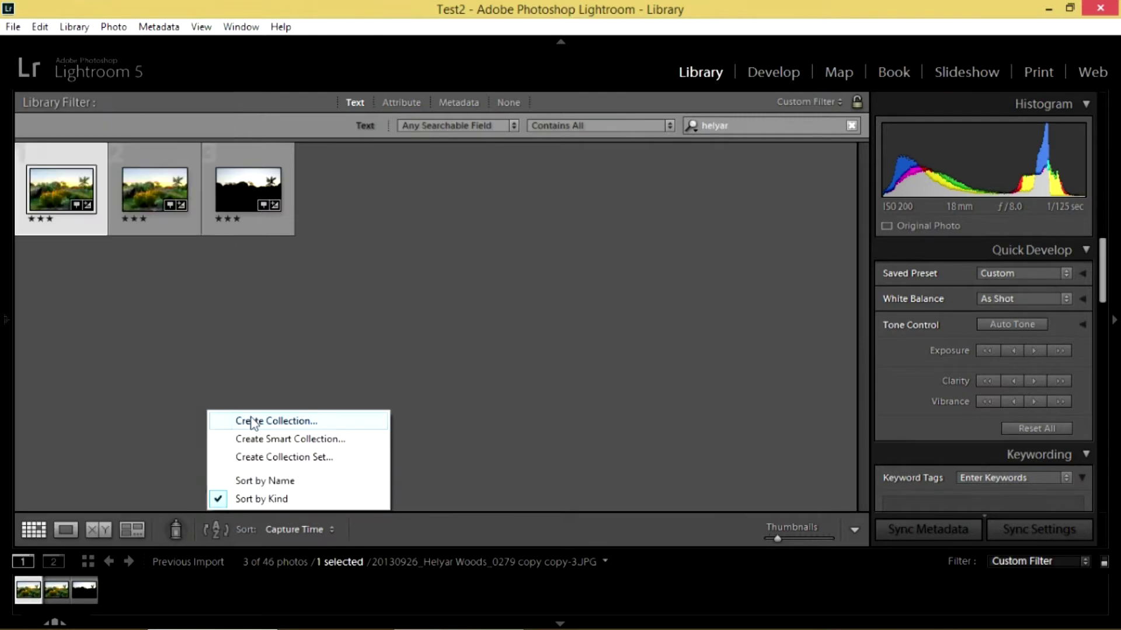
pyautogui.click(251, 422)
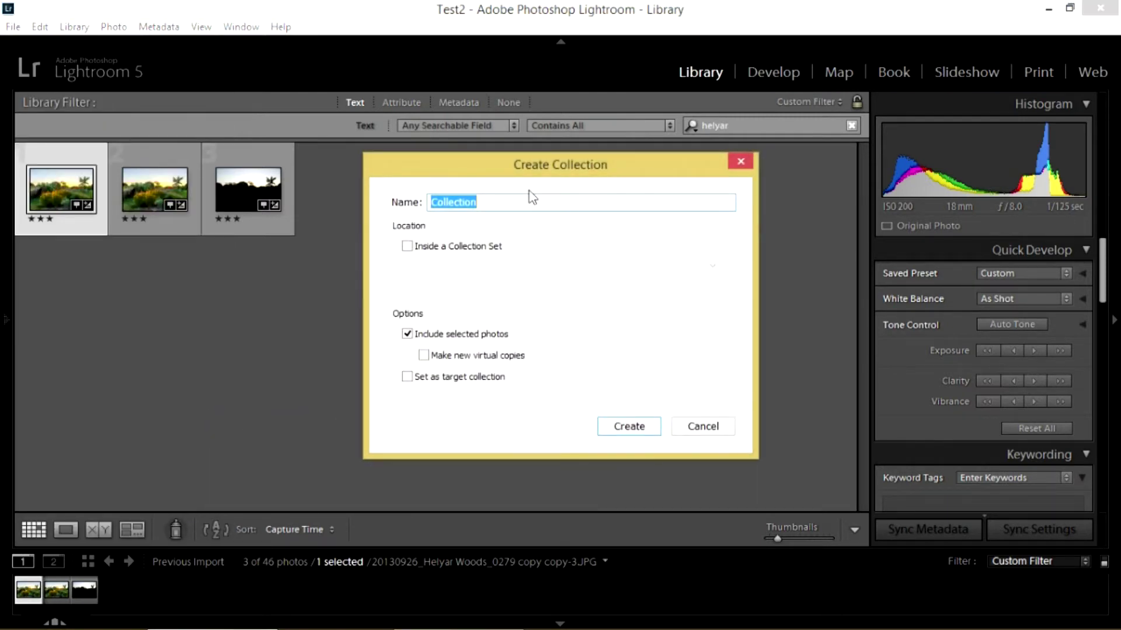
pyautogui.write('Wo')
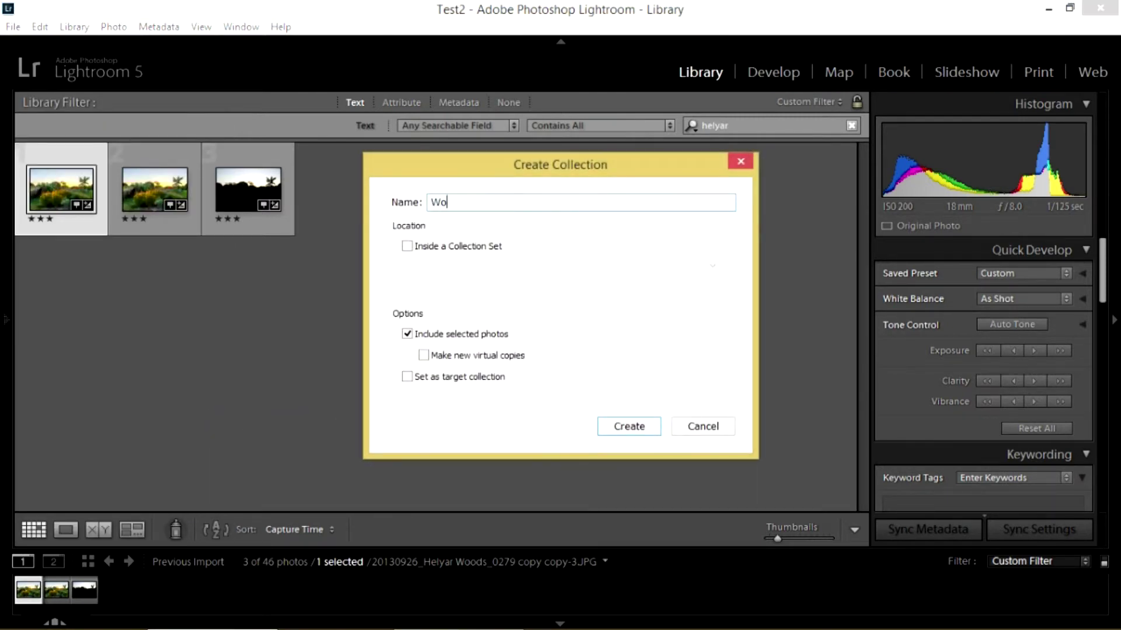
pyautogui.write('rk Files for Class')
pyautogui.click(631, 430)
# Go back from the new collection to the Previous Import photos and filter them by the text "helyar".
pyautogui.moveTo(12, 313)
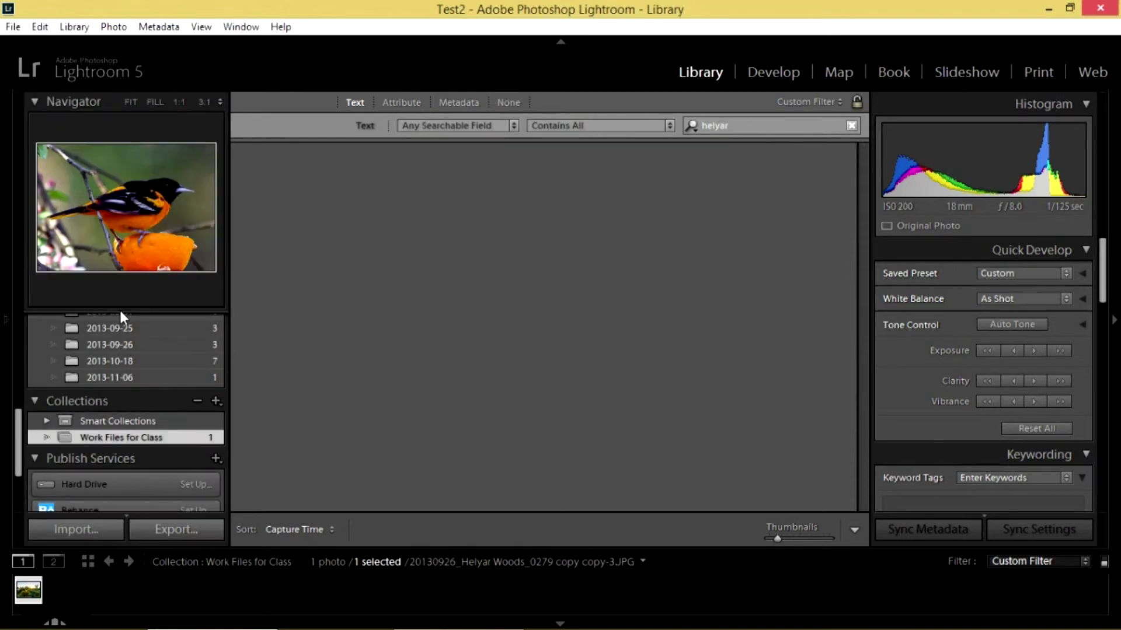
pyautogui.moveTo(20, 434); pyautogui.dragTo(28, 389)
pyautogui.scroll(2, 20, 443)
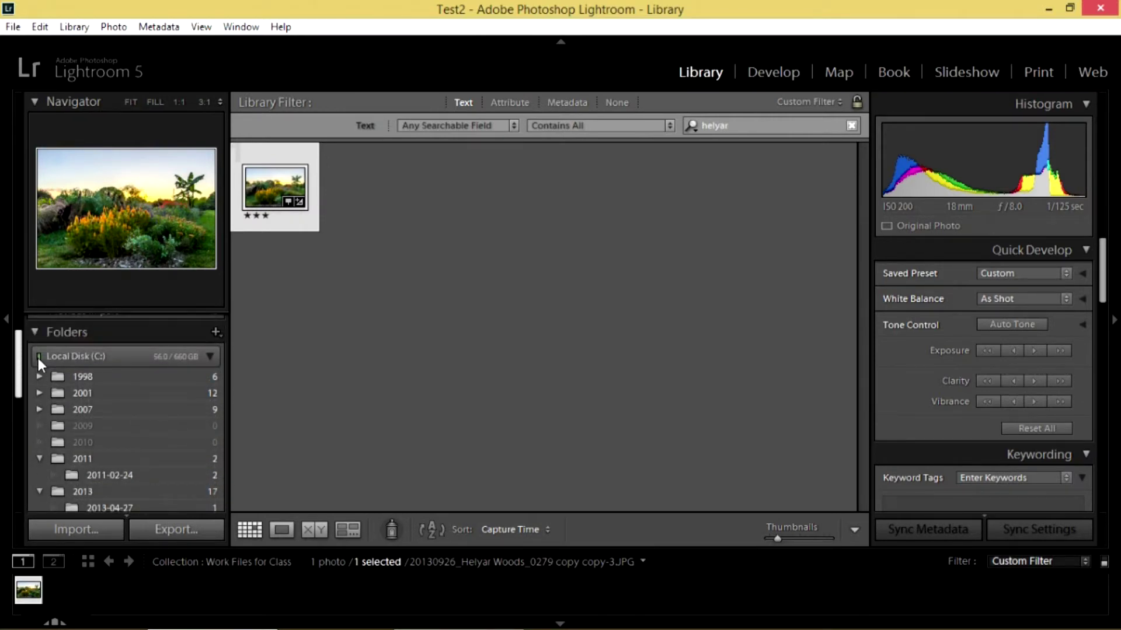
pyautogui.scroll(2, 38, 358)
pyautogui.click(76, 373)
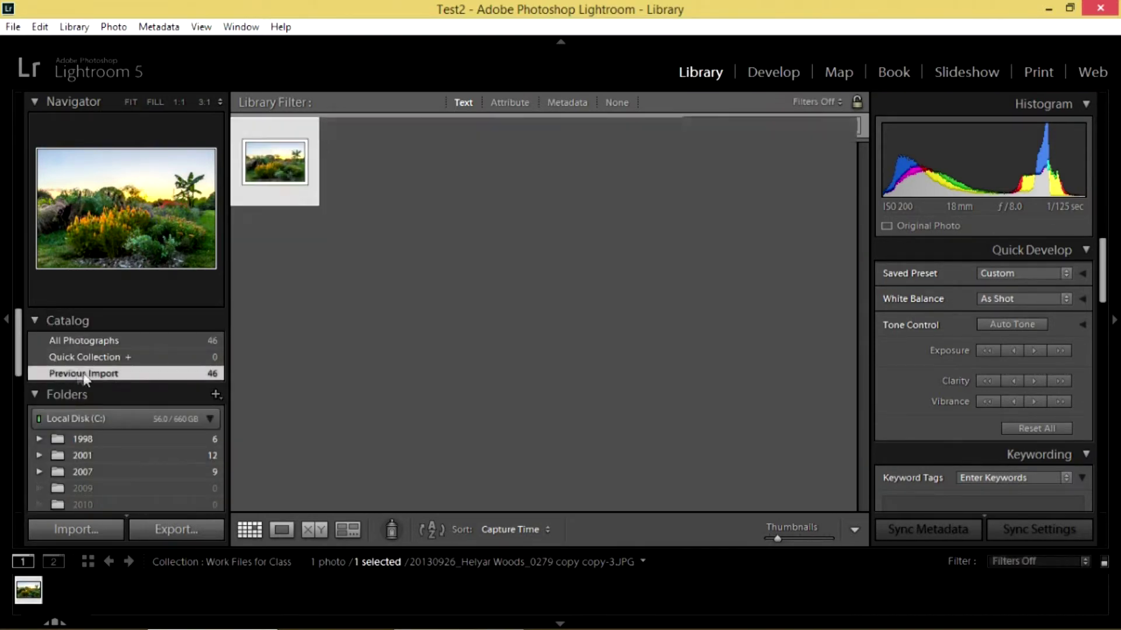
pyautogui.click(463, 102)
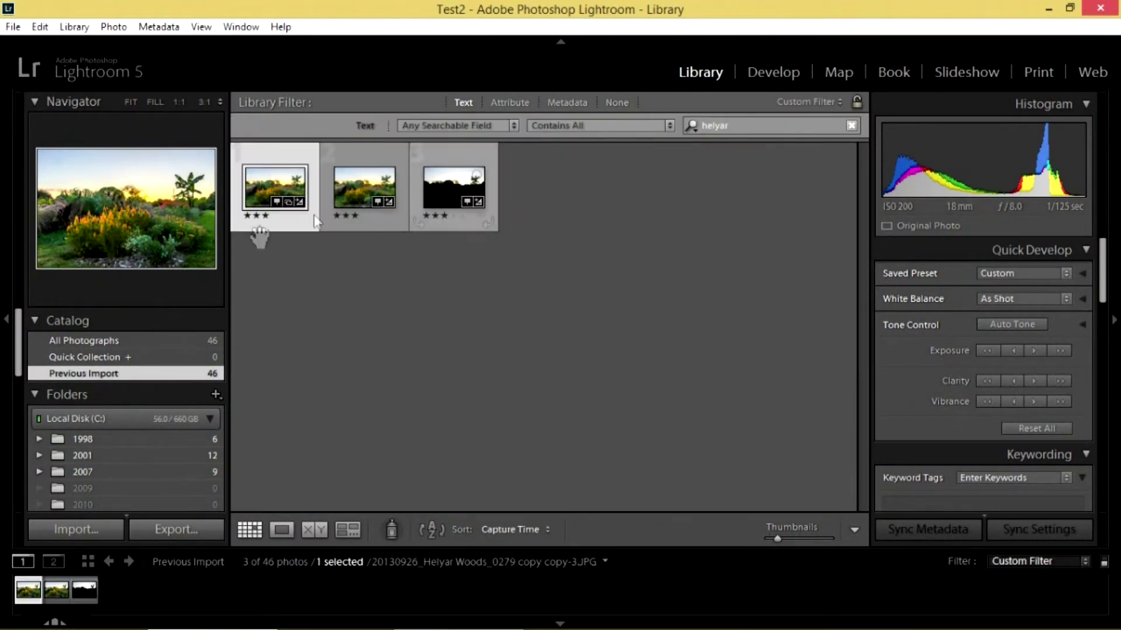
# Add the dark original garden photo to the Work Files for Class collection.
pyautogui.moveTo(18, 344); pyautogui.dragTo(22, 453)
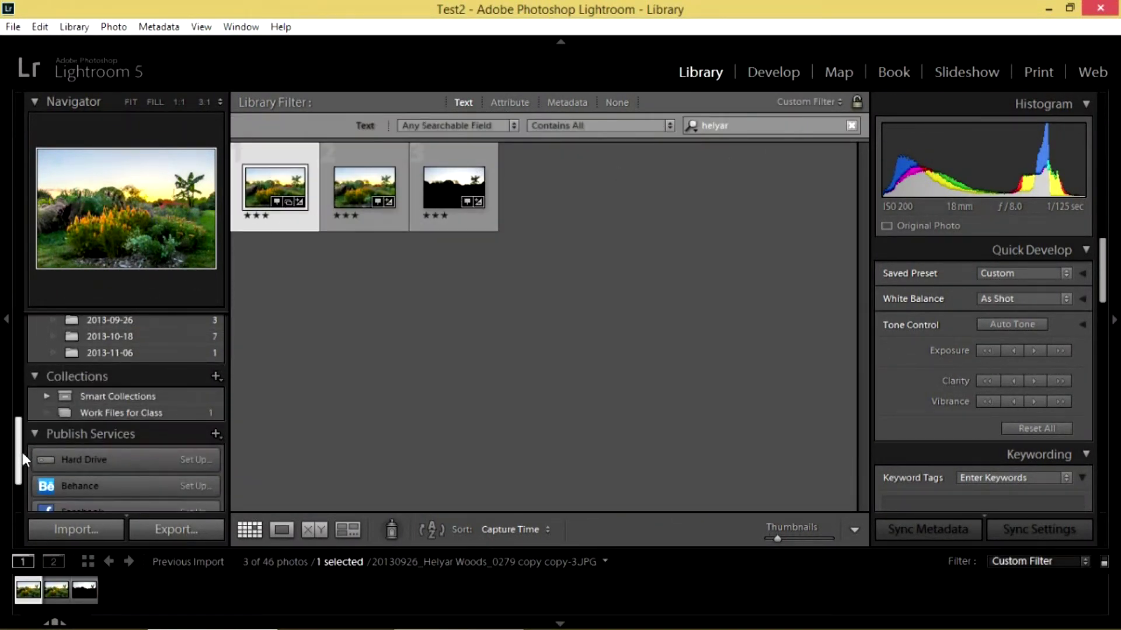
pyautogui.scroll(-2, 17, 458)
pyautogui.moveTo(18, 458)
pyautogui.mouseDown()
pyautogui.moveTo(18, 472)
pyautogui.moveTo(20, 449)
pyautogui.moveTo(19, 476)
pyautogui.moveTo(30, 446)
pyautogui.mouseUp()
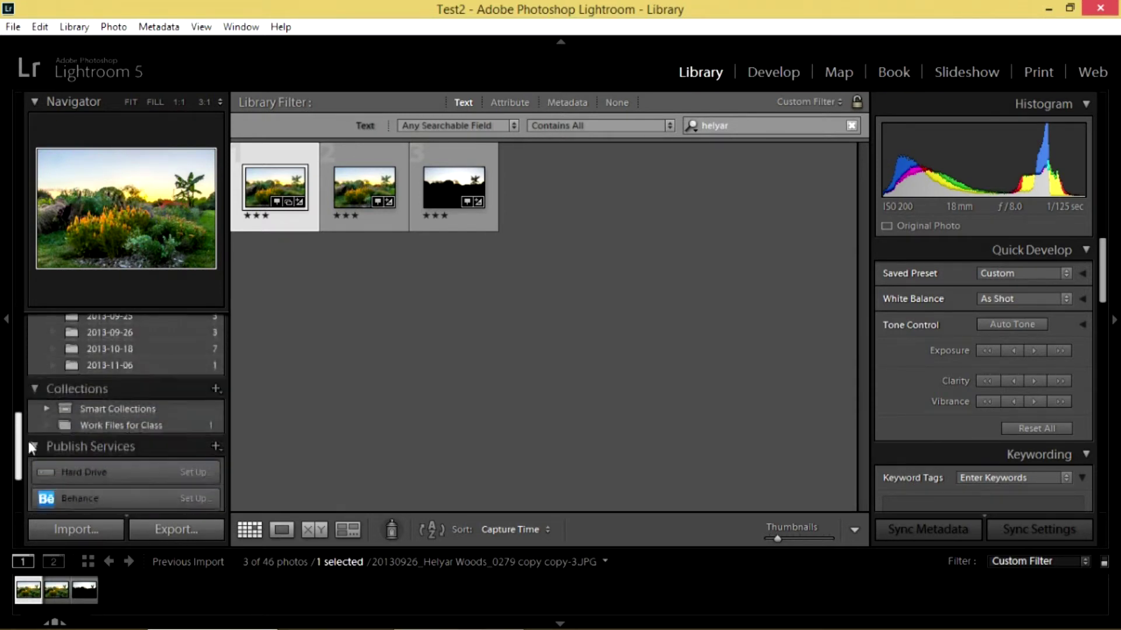
pyautogui.moveTo(476, 183); pyautogui.dragTo(163, 433)
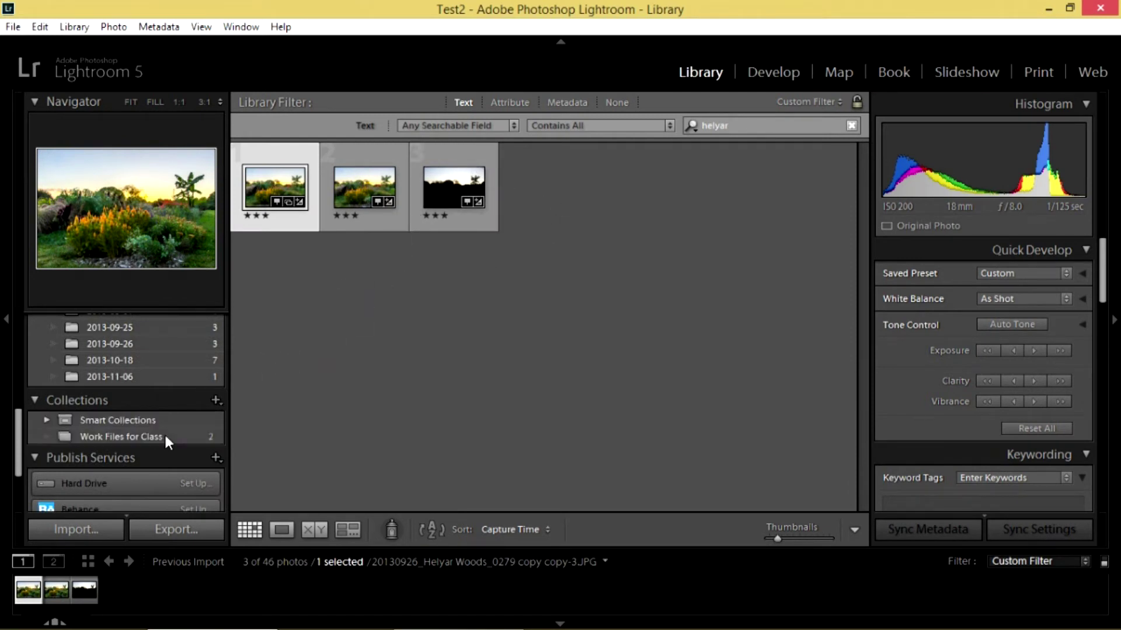
# Open the Work Files for Class collection and compare its edited and dark garden photos in Loupe view.
pyautogui.click(114, 438)
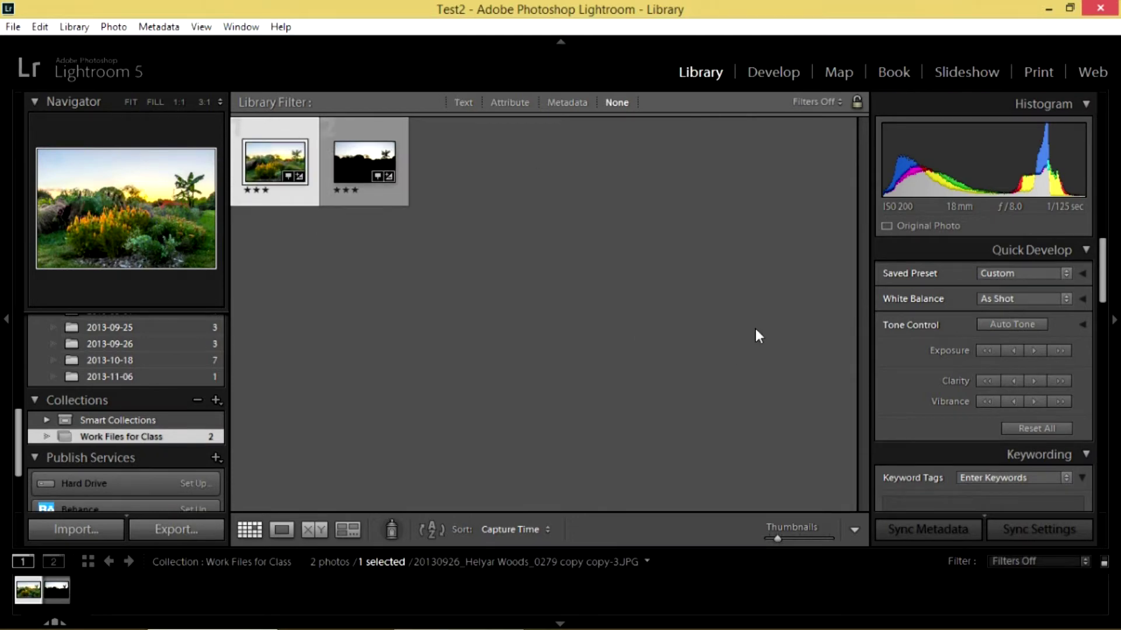
pyautogui.doubleClick(286, 166)
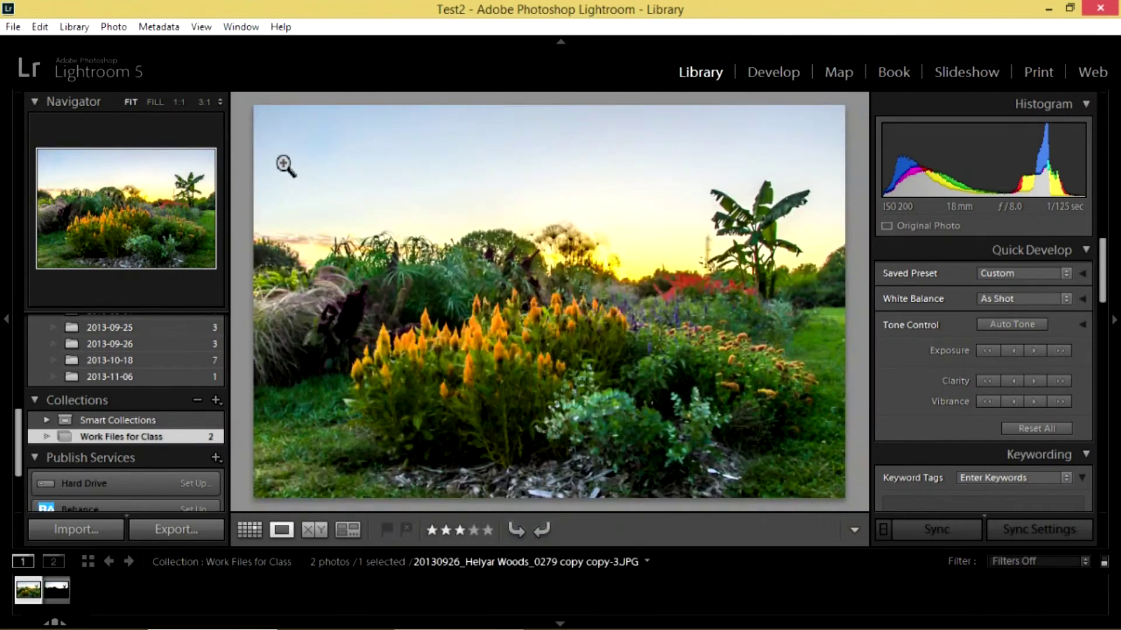
pyautogui.press('Right')
pyautogui.press('Left')
pyautogui.click(56, 591)
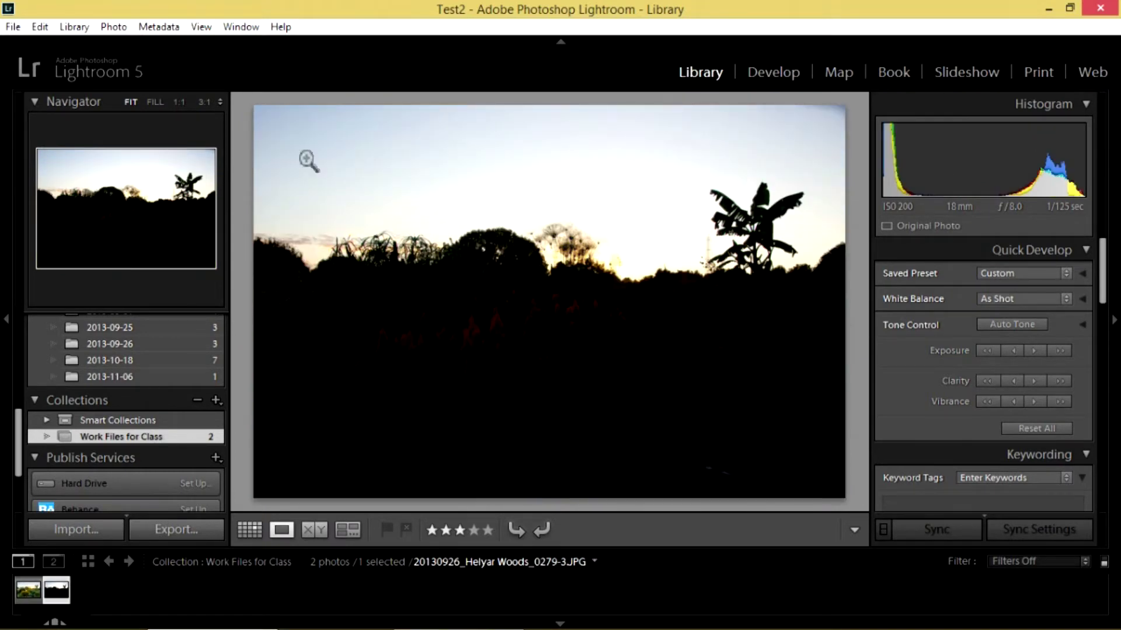
# Take the dark garden photo into the Develop module, show the module picker, and create a virtual copy of the photo.
pyautogui.click(248, 531)
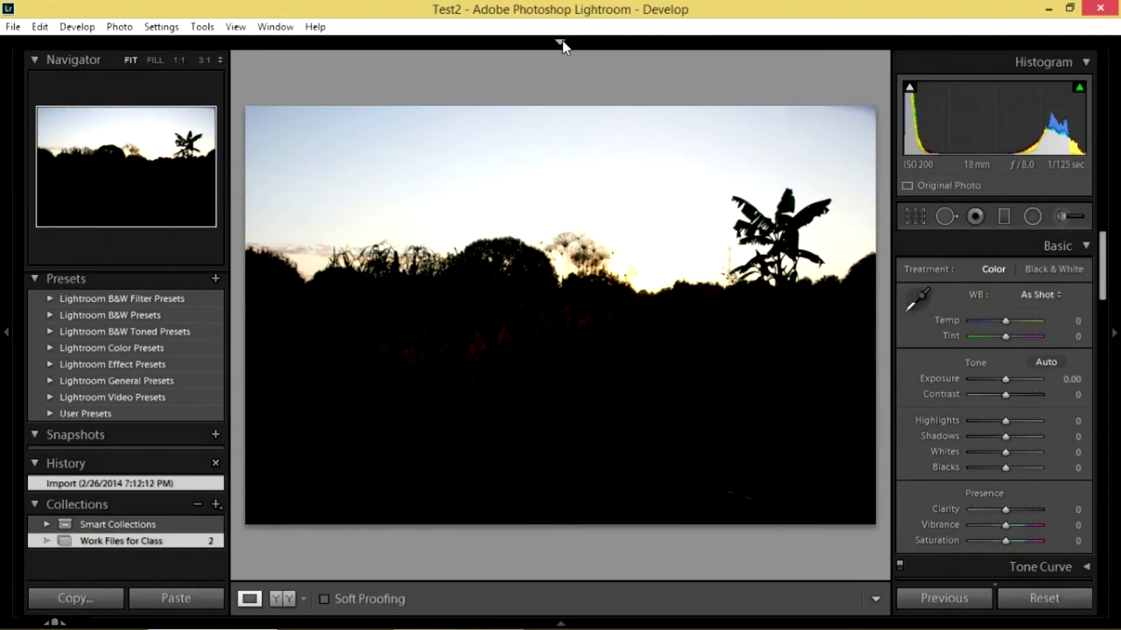
pyautogui.click(560, 41)
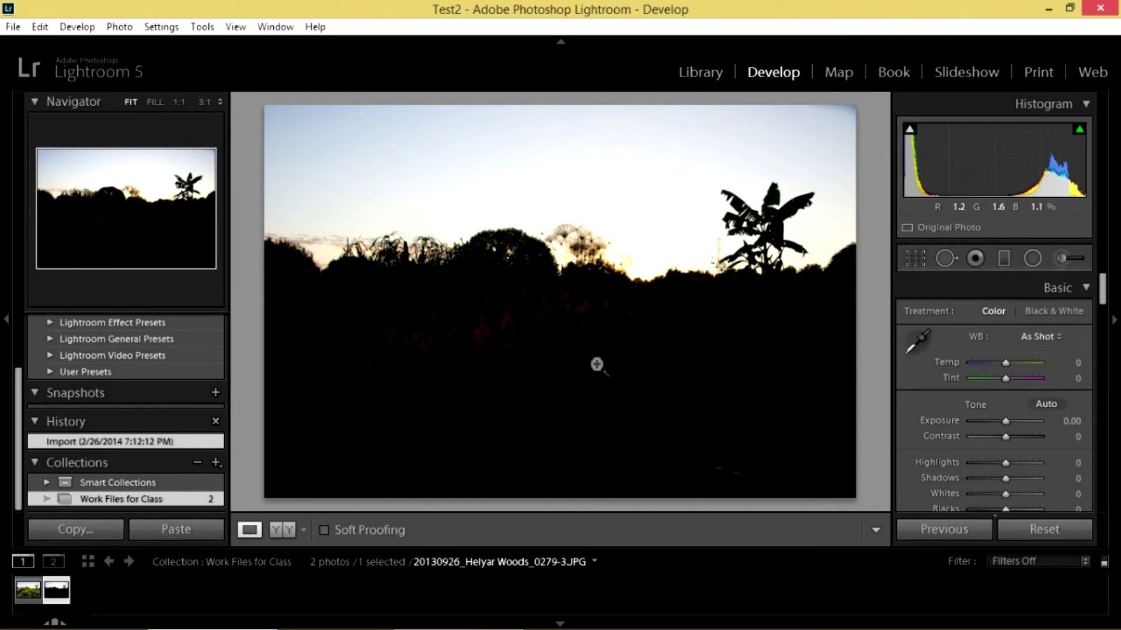
pyautogui.rightClick(595, 366)
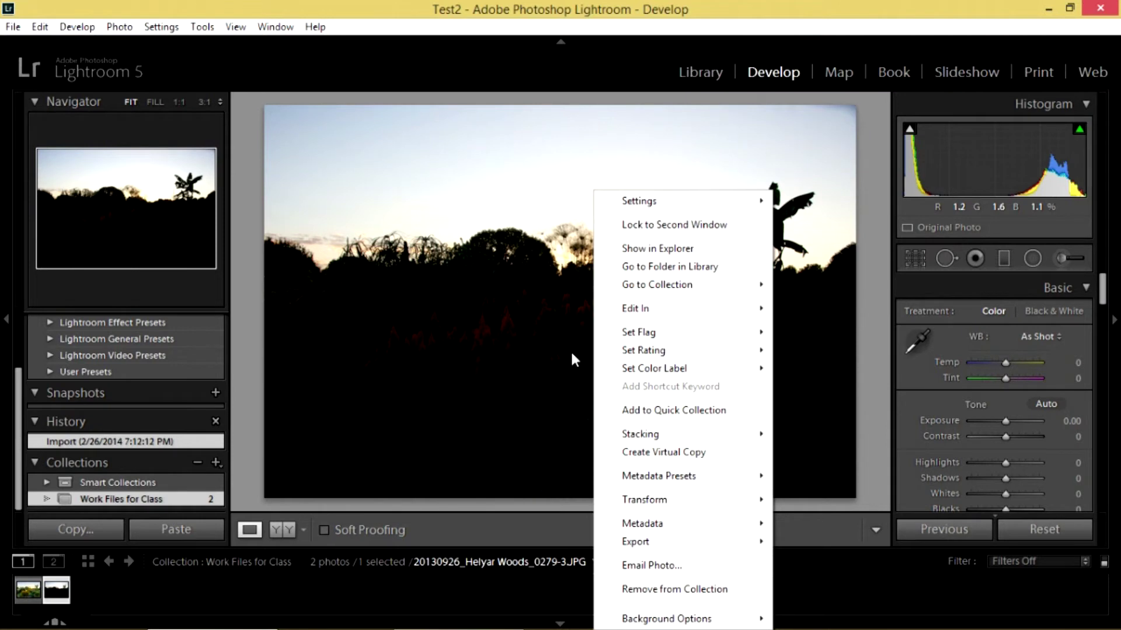
pyautogui.click(626, 453)
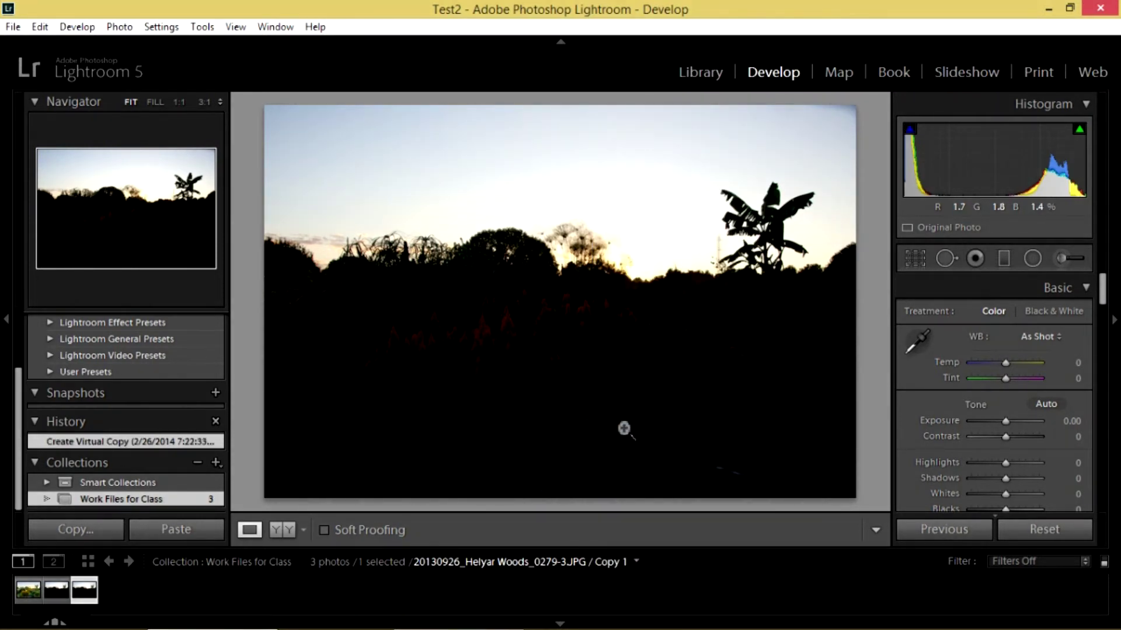
pyautogui.click(699, 71)
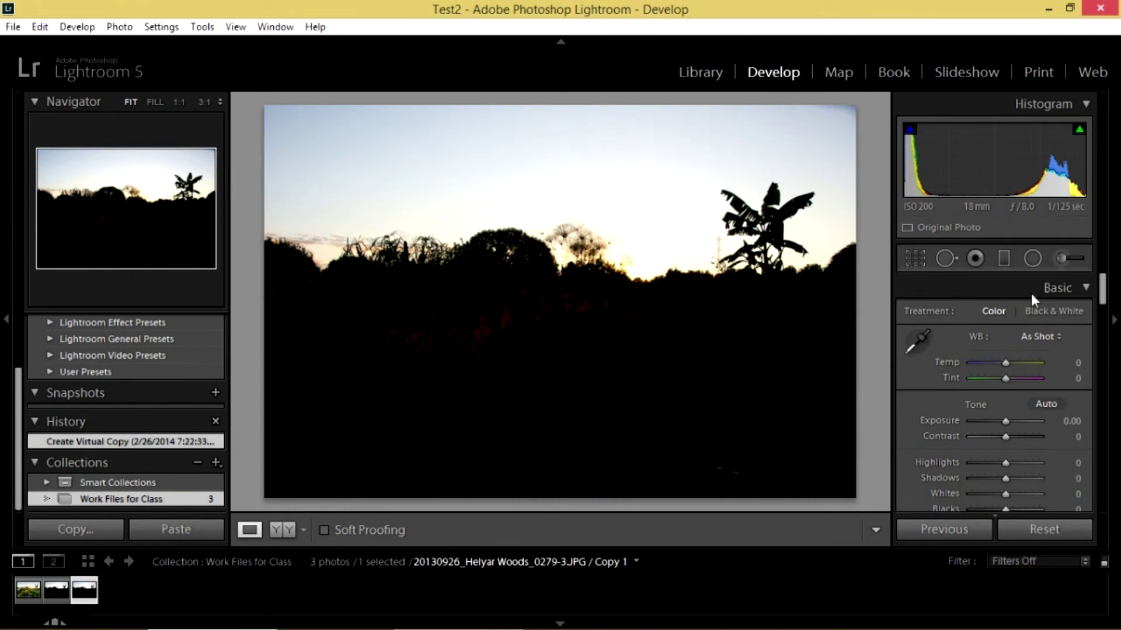
pyautogui.click(1113, 320)
pyautogui.click(1115, 323)
pyautogui.moveTo(1102, 292); pyautogui.dragTo(1093, 257)
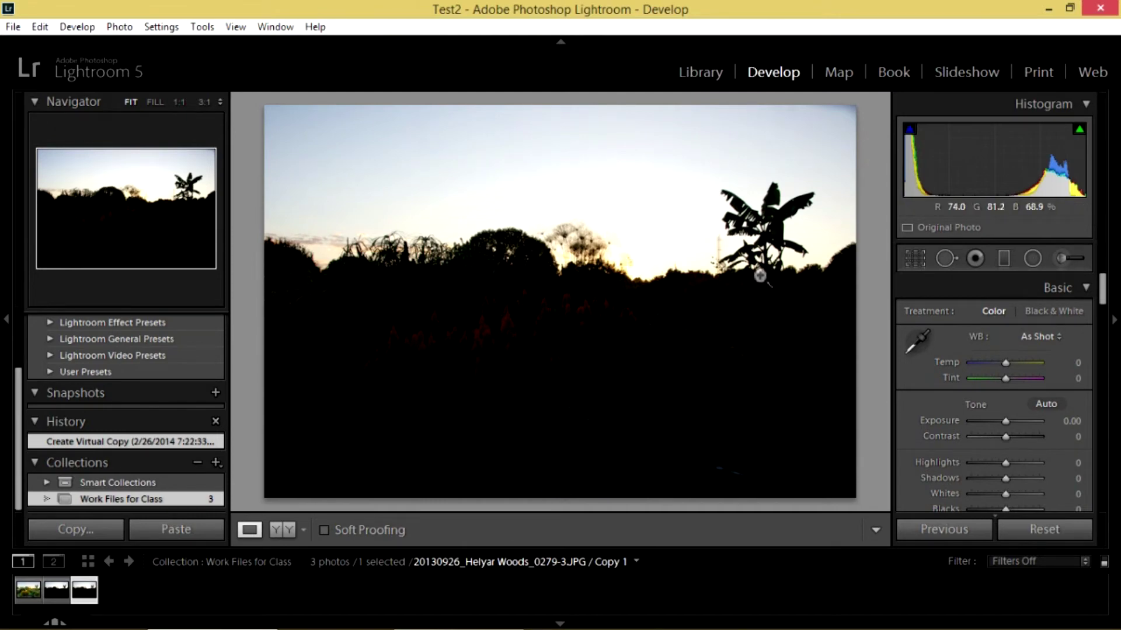
pyautogui.click(1109, 305)
pyautogui.moveTo(1109, 305)
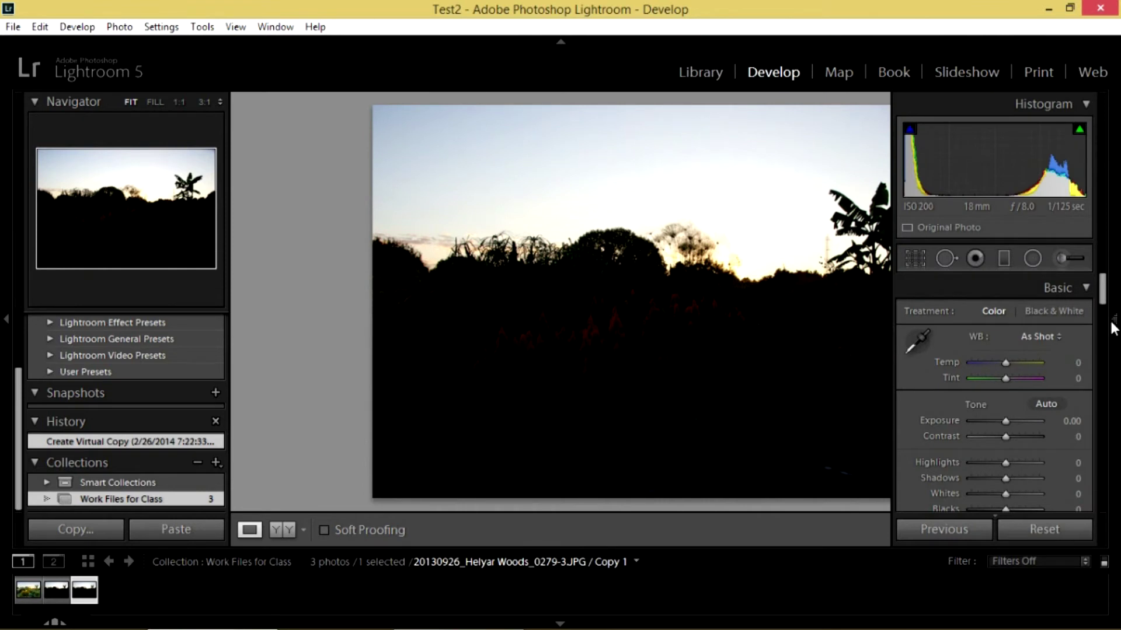
pyautogui.click(1113, 322)
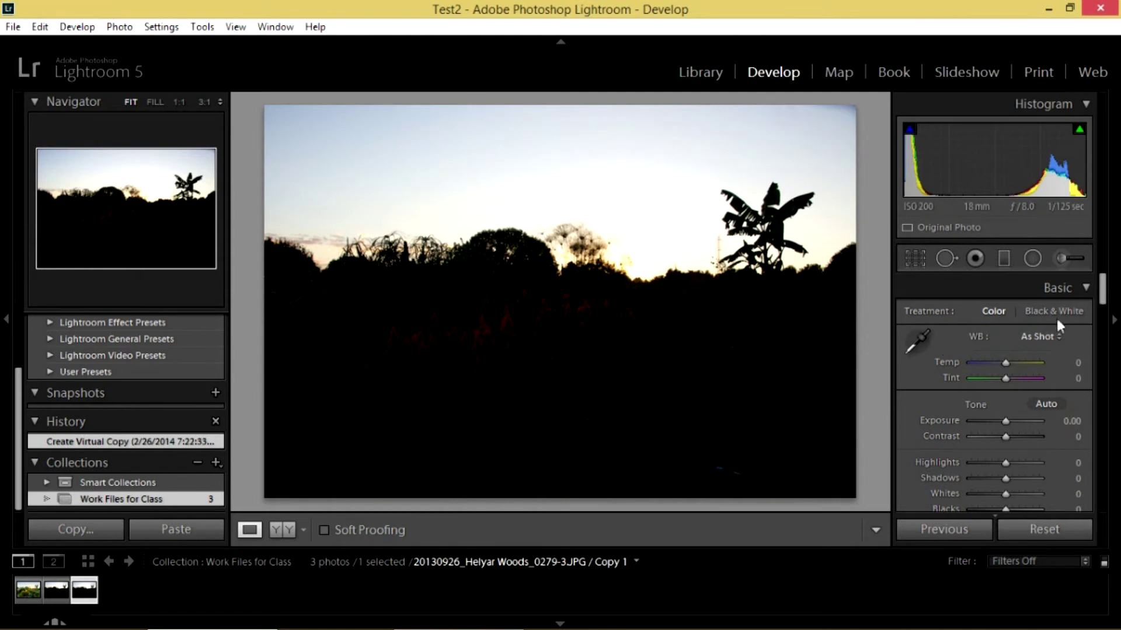
pyautogui.click(1113, 321)
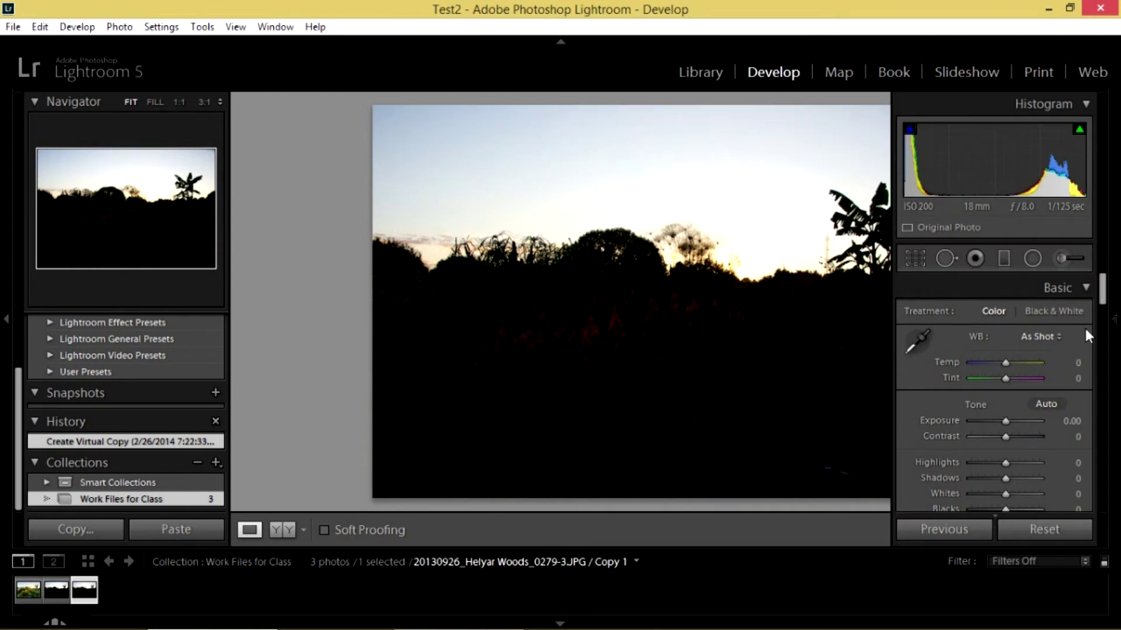
pyautogui.click(1114, 321)
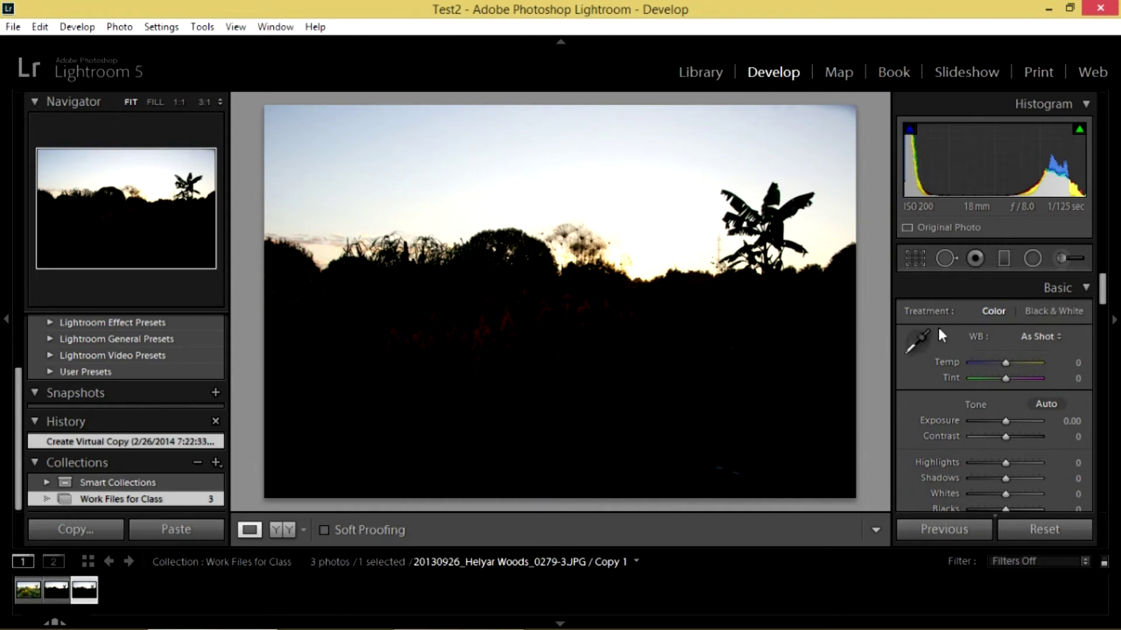
# Try white balance samples on the bright sky near the sun and in the dark foreground, reverting the photo after each.
pyautogui.moveTo(1102, 294); pyautogui.dragTo(1103, 288)
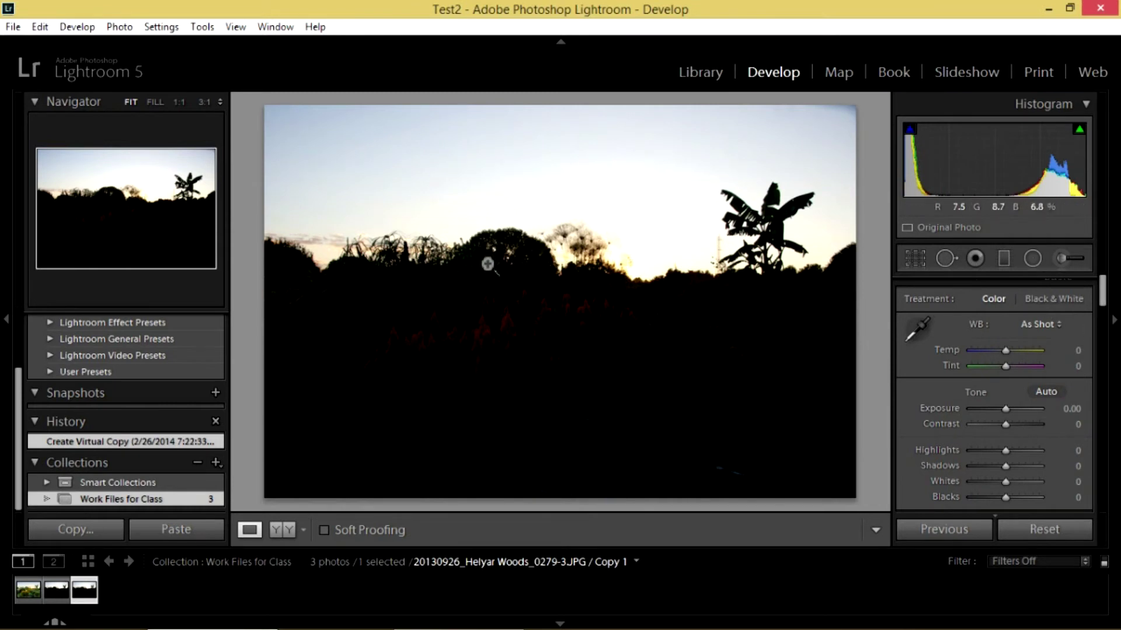
pyautogui.click(919, 324)
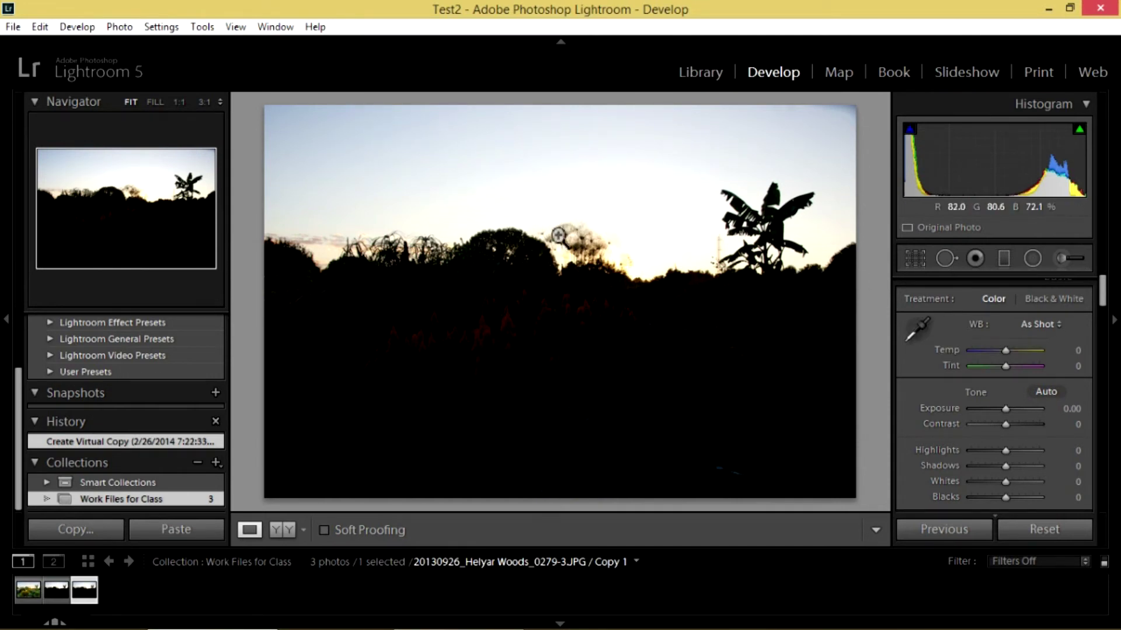
pyautogui.click(917, 327)
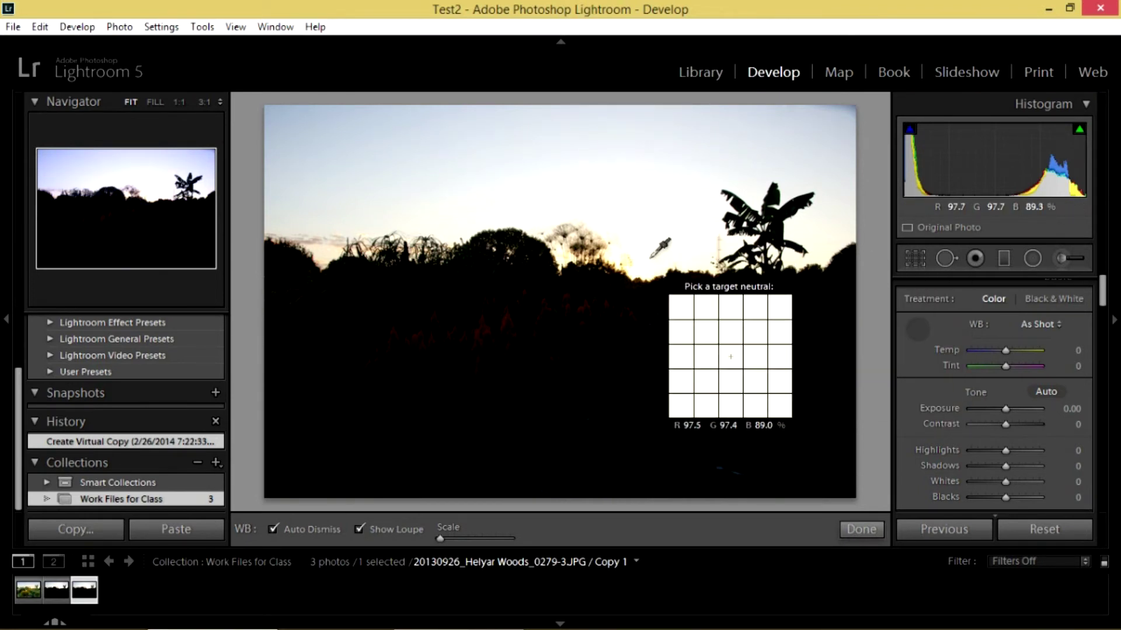
pyautogui.click(650, 258)
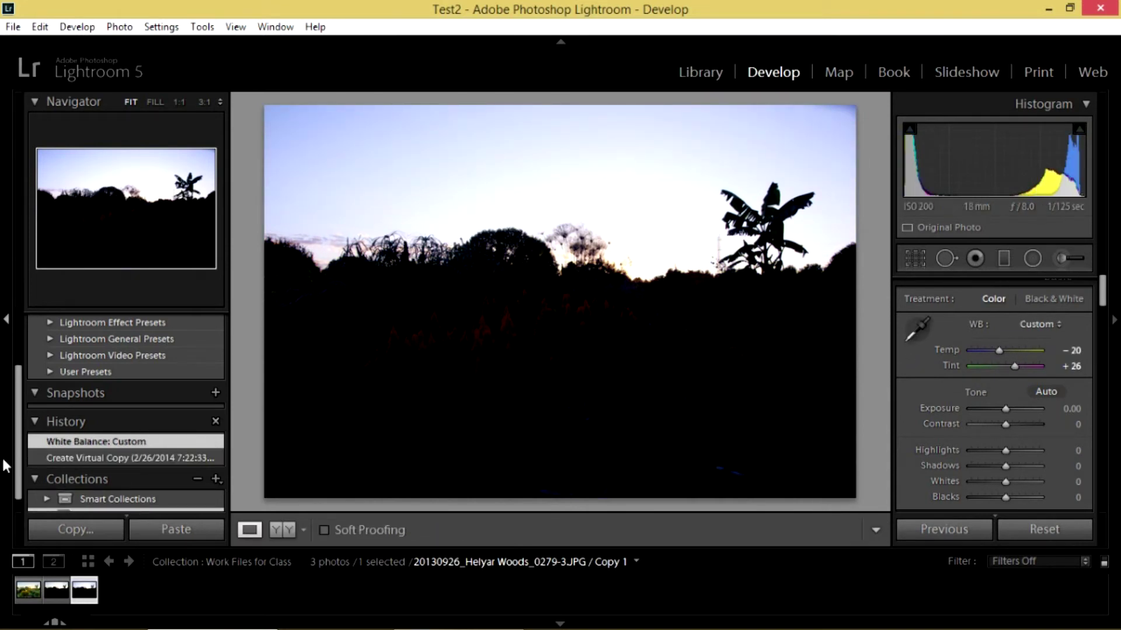
pyautogui.scroll(-1, 21, 469)
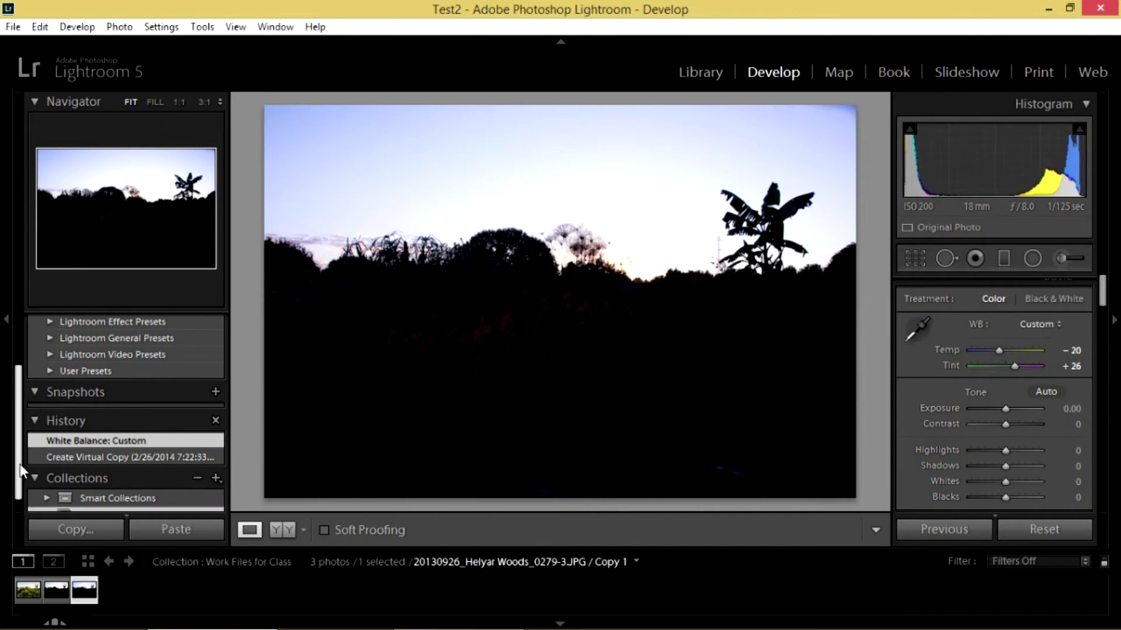
pyautogui.click(40, 26)
pyautogui.moveTo(77, 27)
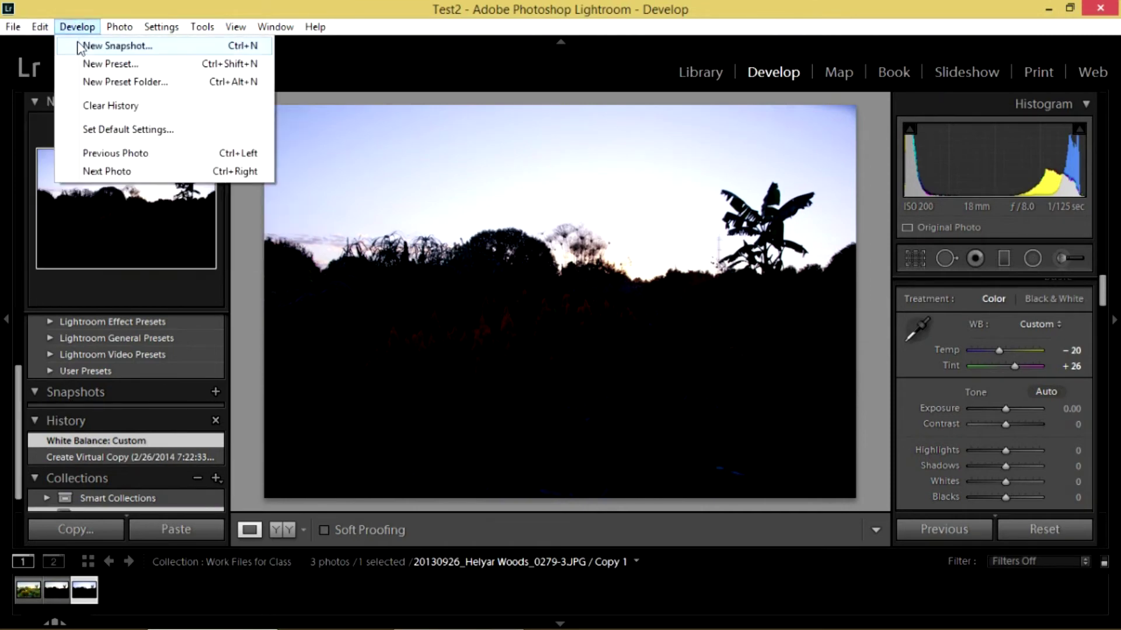
pyautogui.click(51, 44)
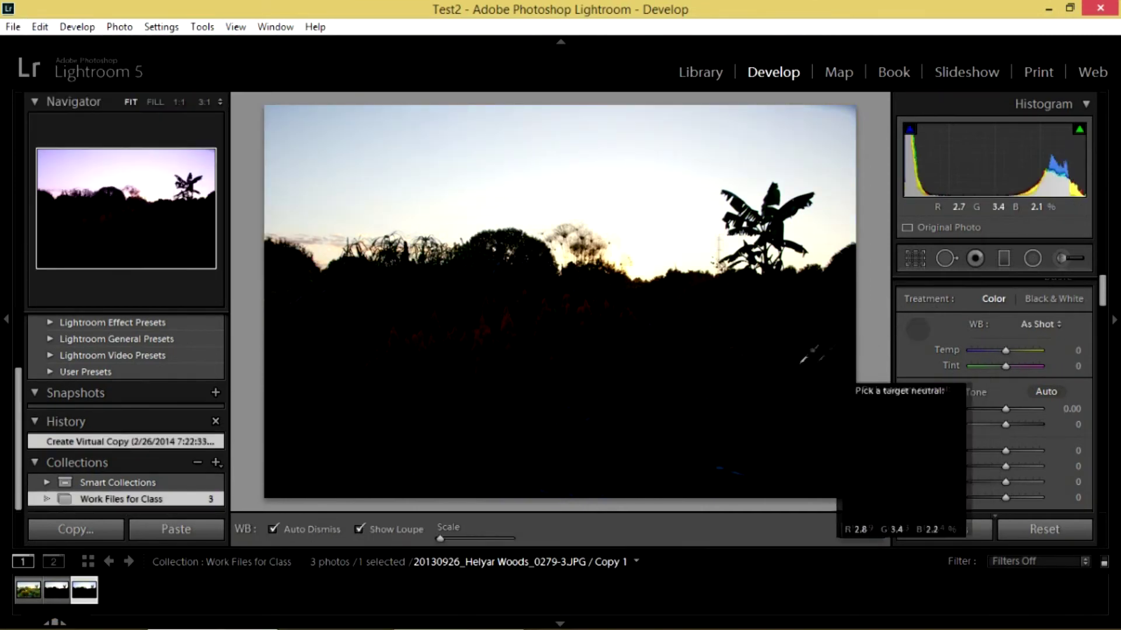
pyautogui.click(802, 361)
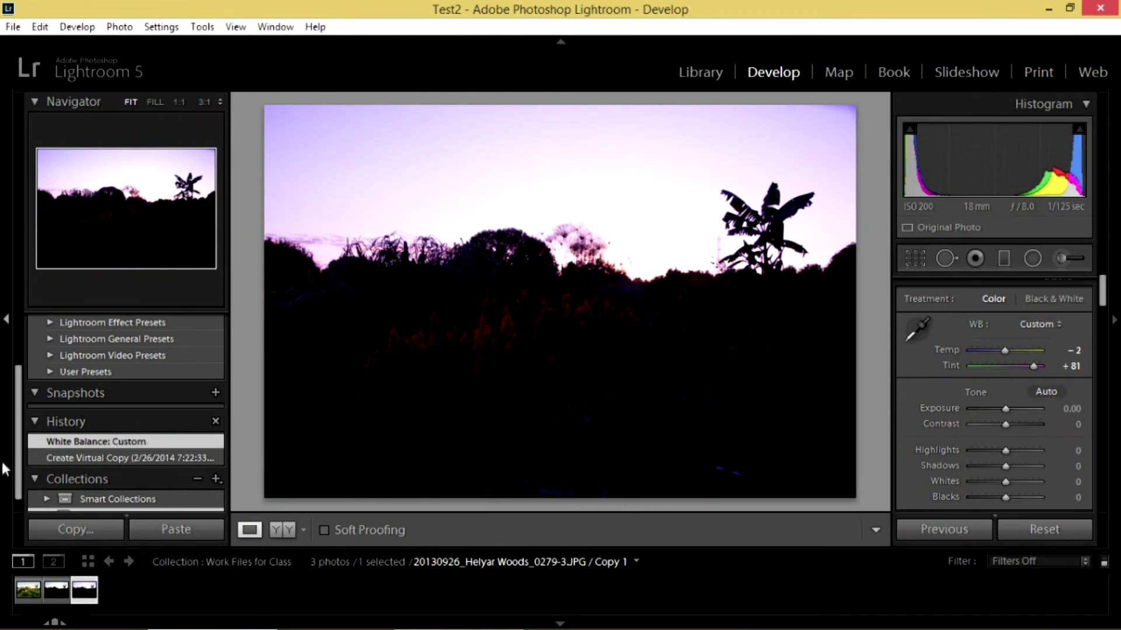
pyautogui.click(60, 459)
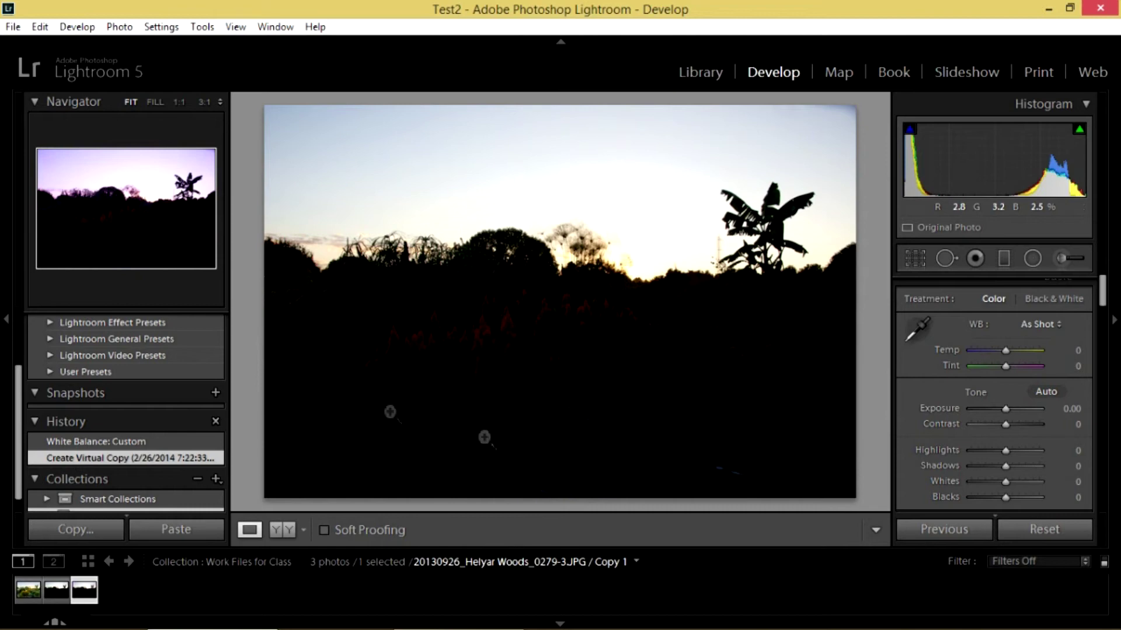
# Apply automatic tone correction to the virtual copy of the dark garden photo.
pyautogui.click(1113, 320)
pyautogui.moveTo(1116, 329)
pyautogui.moveTo(1104, 298); pyautogui.dragTo(1101, 293)
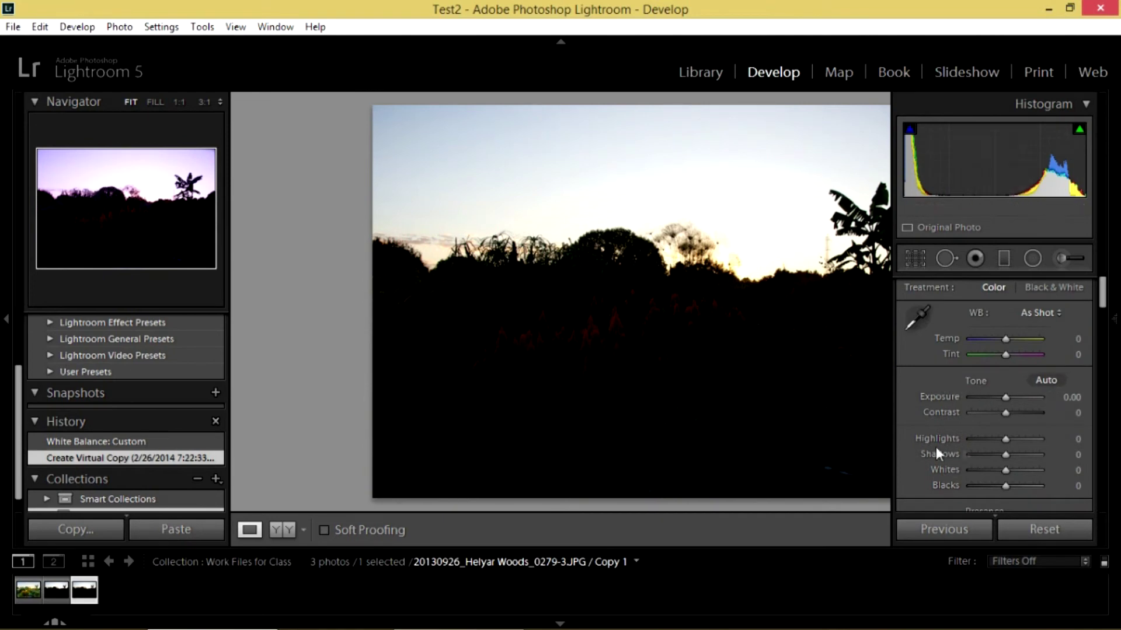
pyautogui.click(1044, 380)
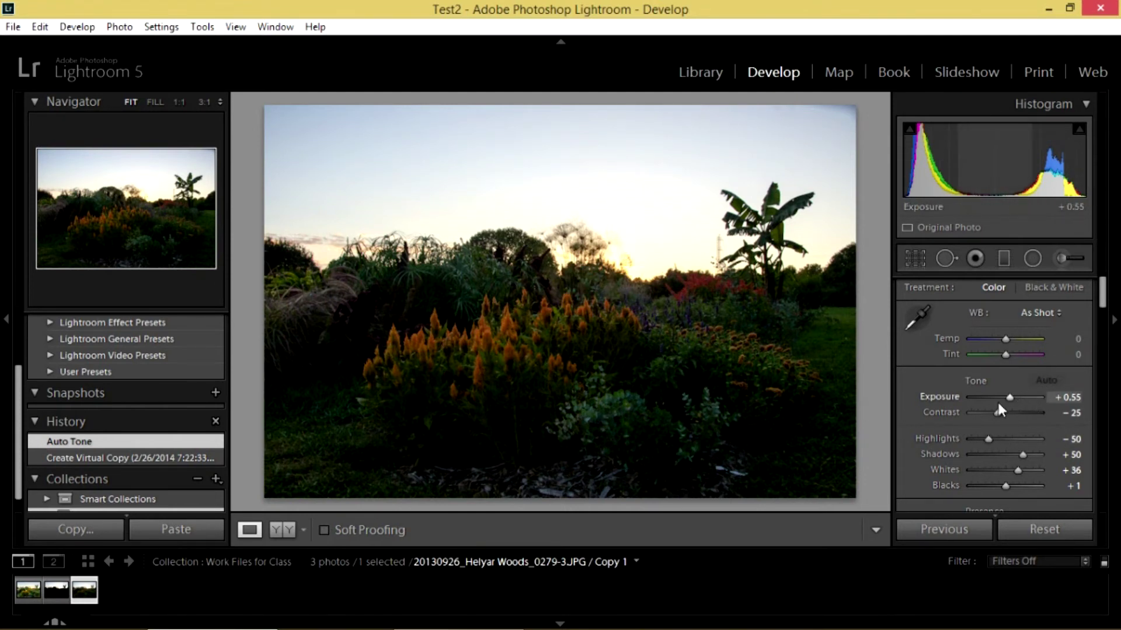
# Try an exposure of +2.26 and a reset to 0, and restore the automatic tone values.
pyautogui.moveTo(1022, 400); pyautogui.dragTo(1025, 394)
pyautogui.doubleClick(1025, 394)
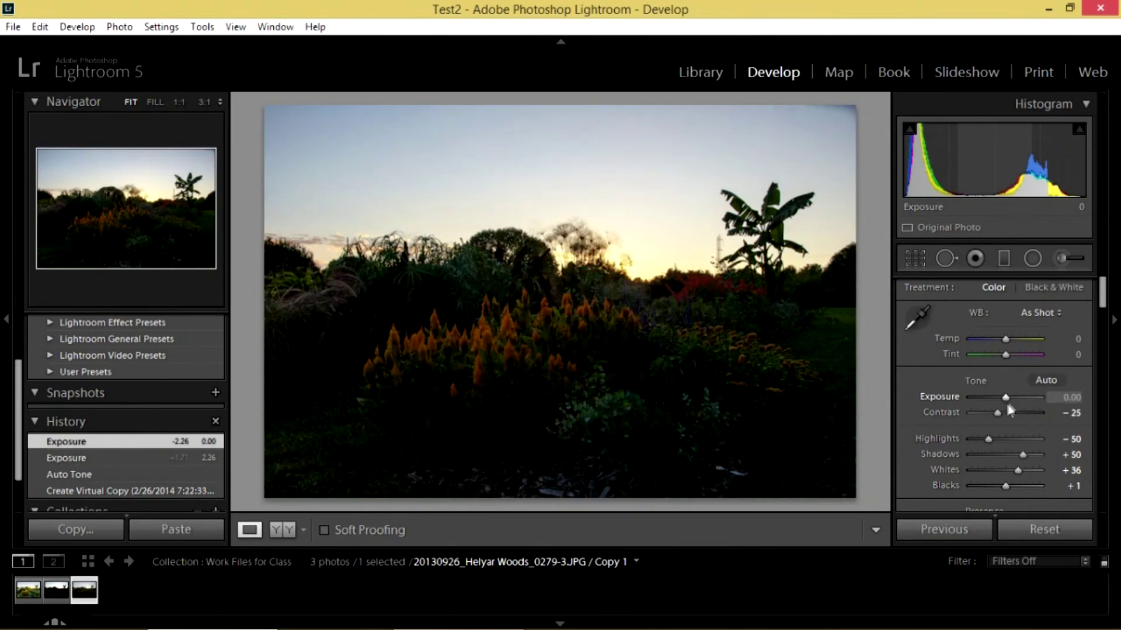
pyautogui.hotkey('ctrl', 'u')
pyautogui.doubleClick(1010, 392)
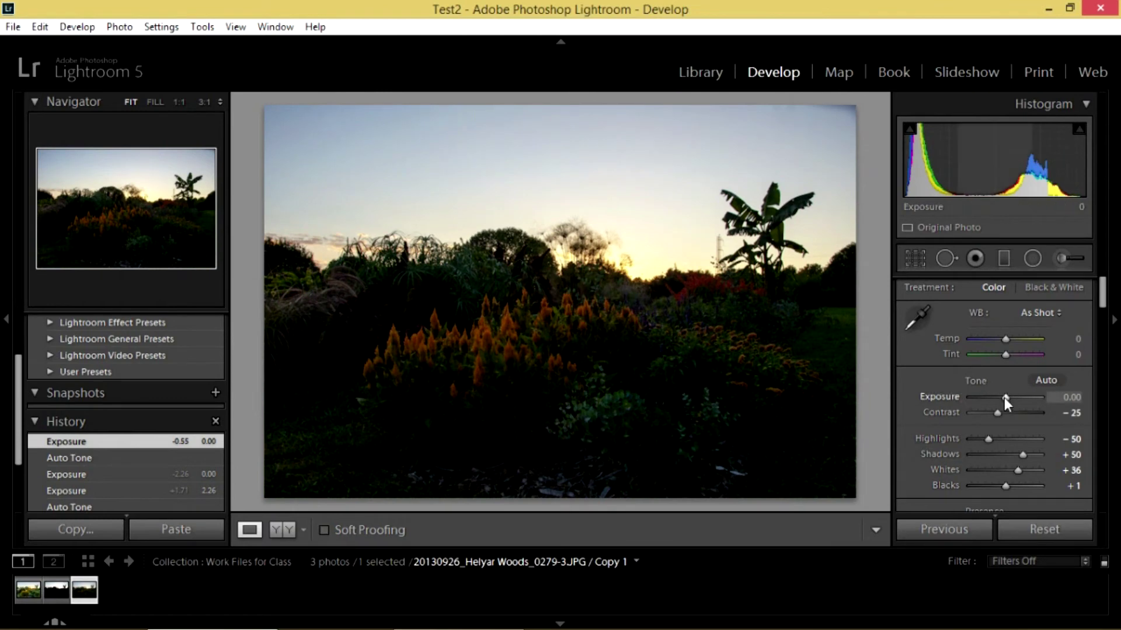
pyautogui.click(1045, 379)
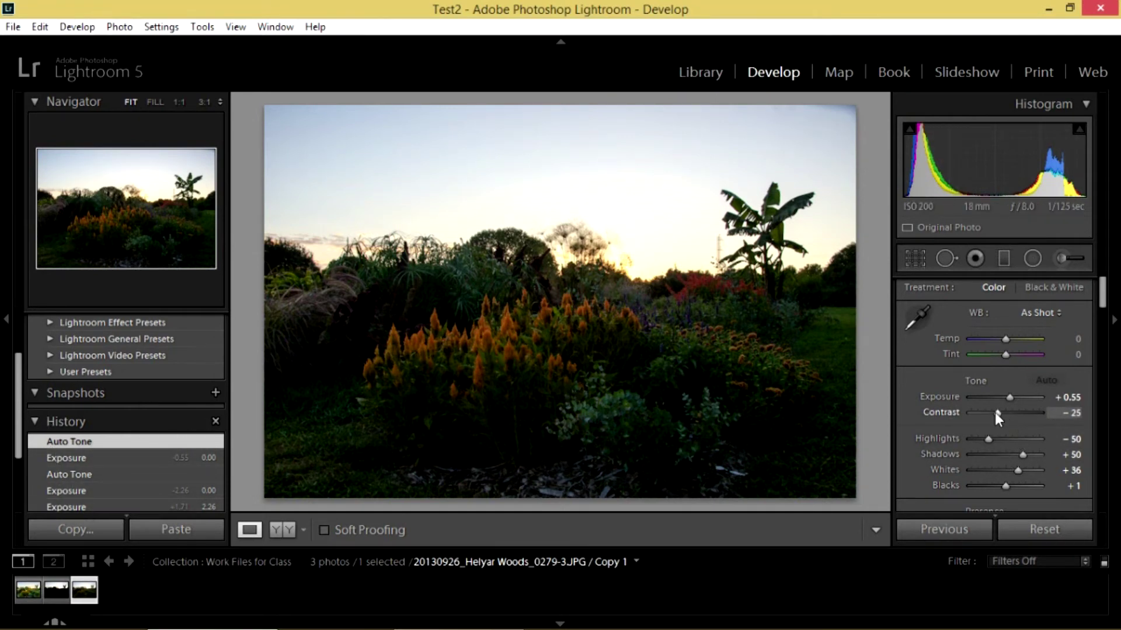
# Try contrast at +100 and −100 with different exposure amounts, and restore the automatic tone values.
pyautogui.moveTo(1000, 411); pyautogui.dragTo(1079, 417)
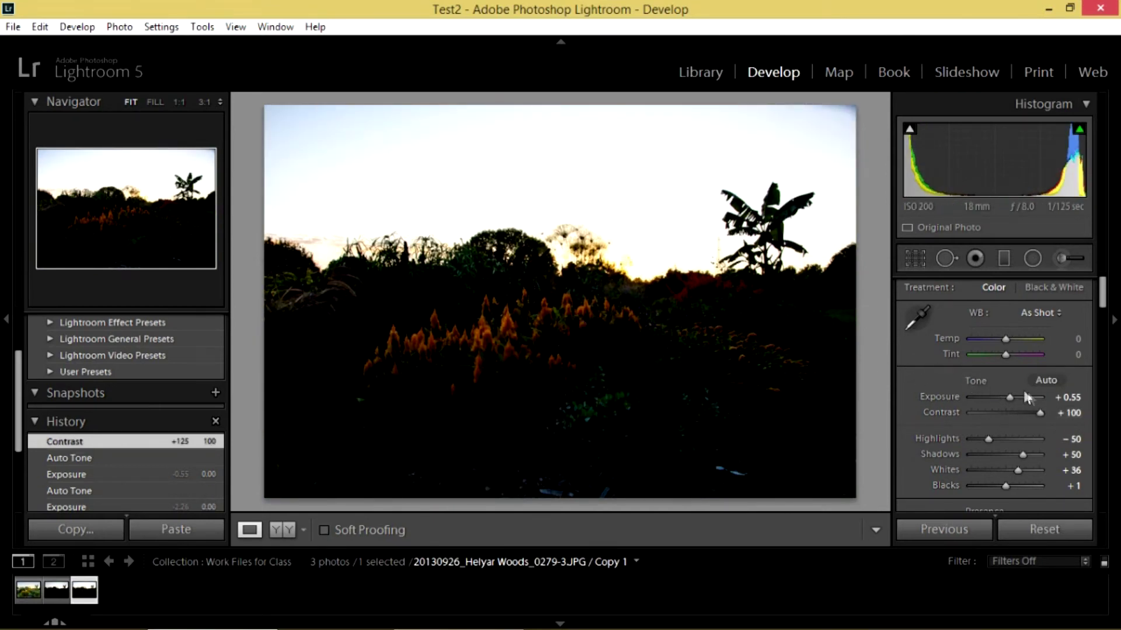
pyautogui.moveTo(1010, 398)
pyautogui.mouseDown()
pyautogui.moveTo(1033, 412)
pyautogui.moveTo(959, 410)
pyautogui.moveTo(1007, 401)
pyautogui.mouseUp()
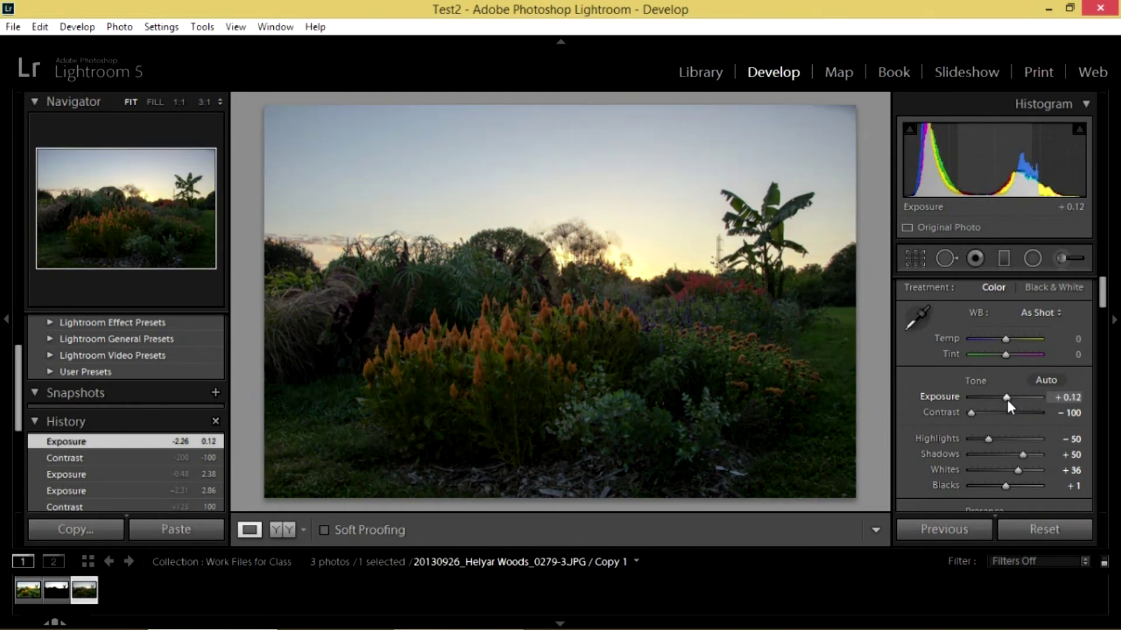
pyautogui.click(1046, 380)
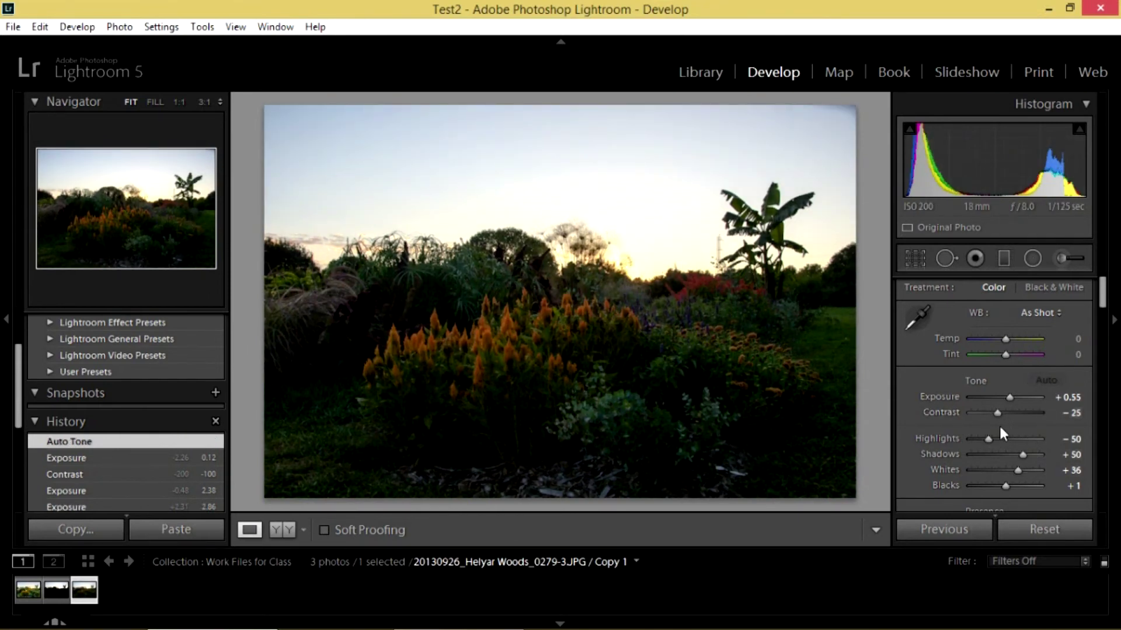
# Set the garden photo's Contrast to −2, Highlights to −98 and Shadows to +100.
pyautogui.moveTo(995, 412); pyautogui.dragTo(1003, 414)
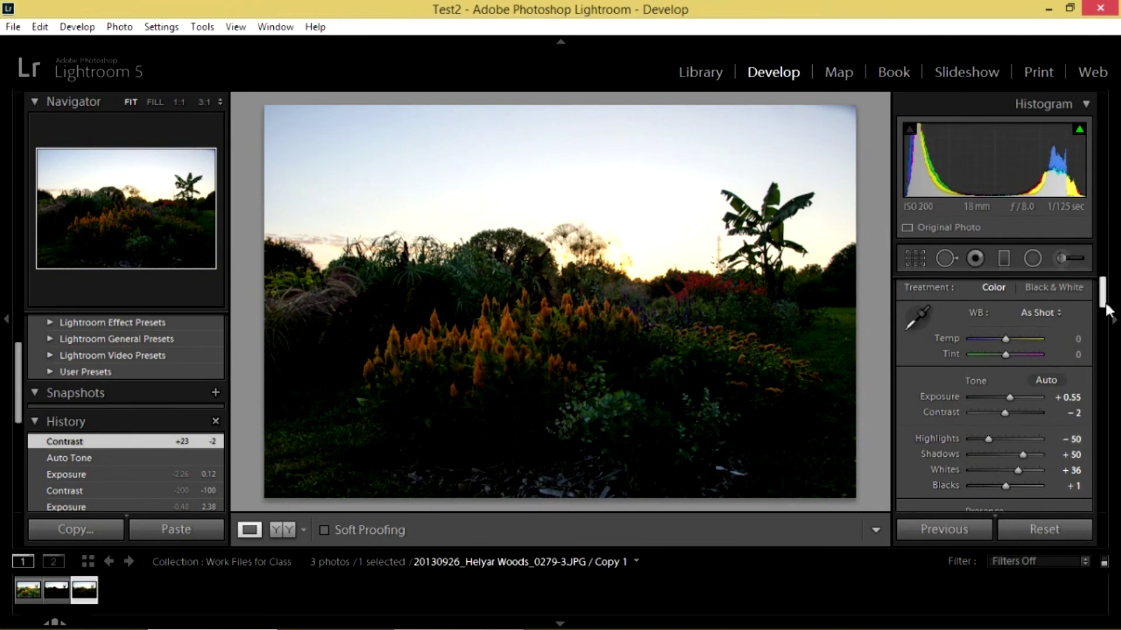
pyautogui.scroll(-2, 1105, 304)
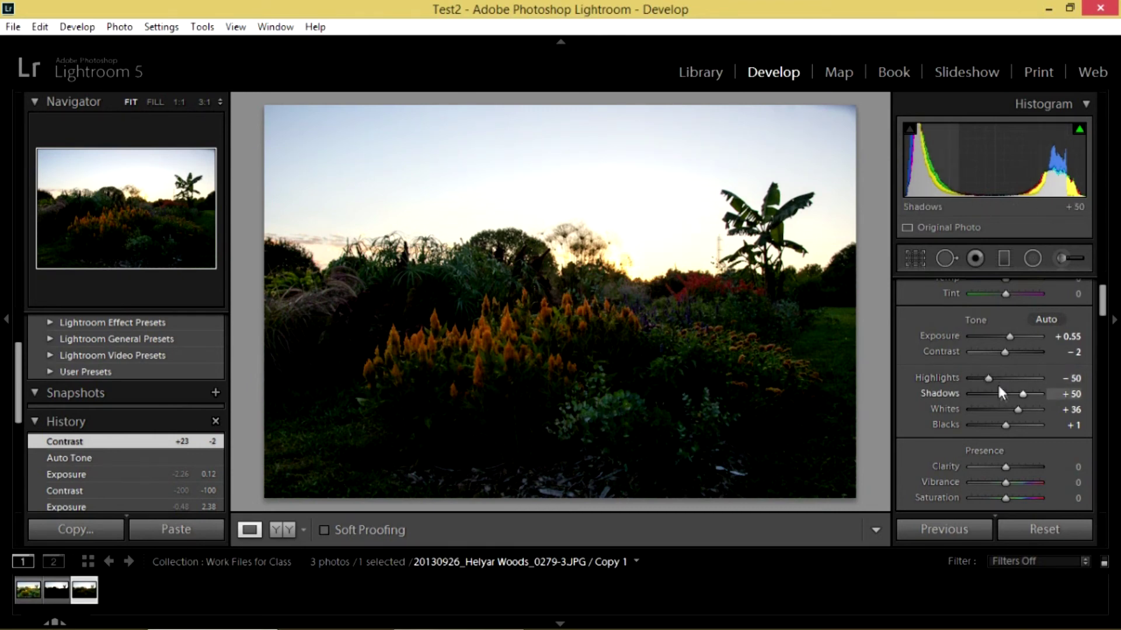
pyautogui.moveTo(989, 379); pyautogui.dragTo(938, 388)
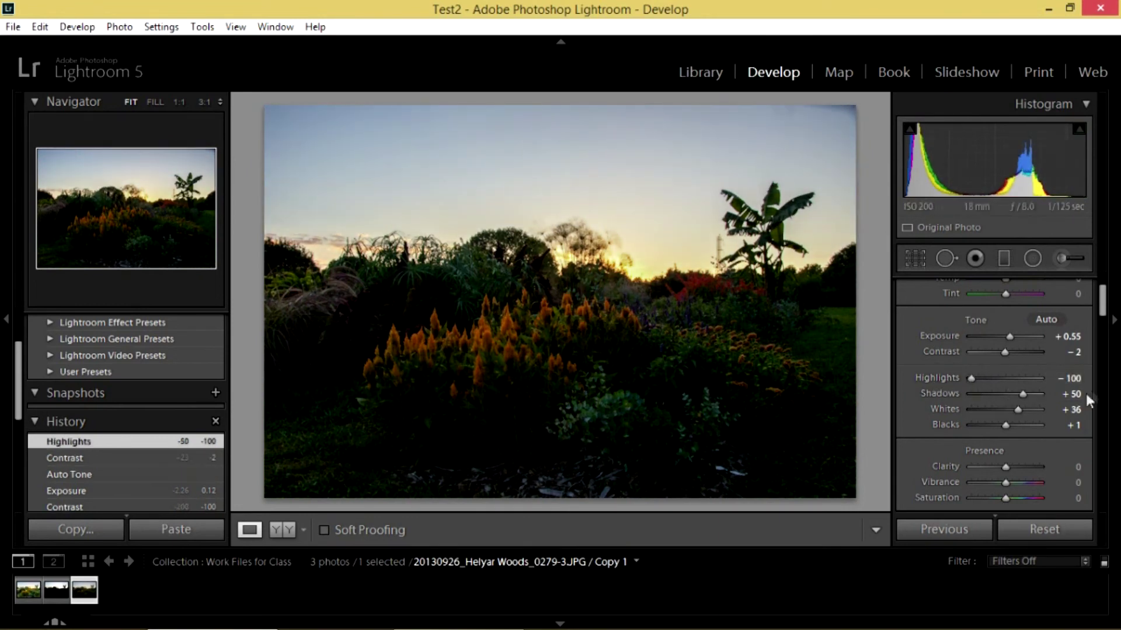
pyautogui.moveTo(1024, 390); pyautogui.dragTo(1095, 390)
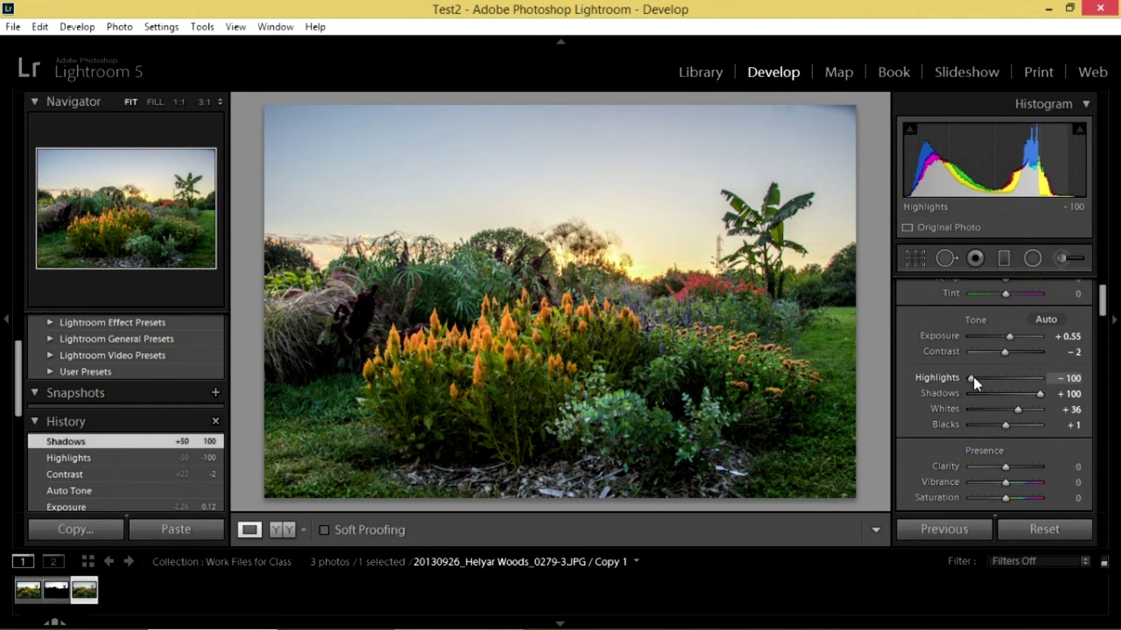
pyautogui.moveTo(973, 376); pyautogui.dragTo(974, 380)
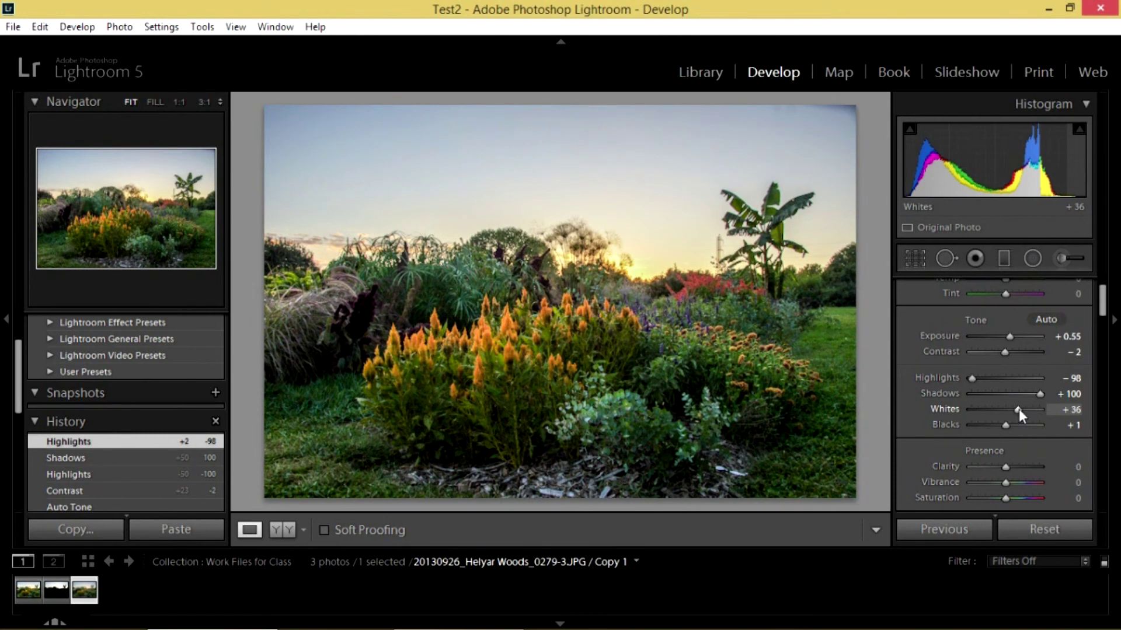
# Raise the photo's Whites in stages to +64 and +100.
pyautogui.moveTo(1018, 409); pyautogui.dragTo(1025, 406)
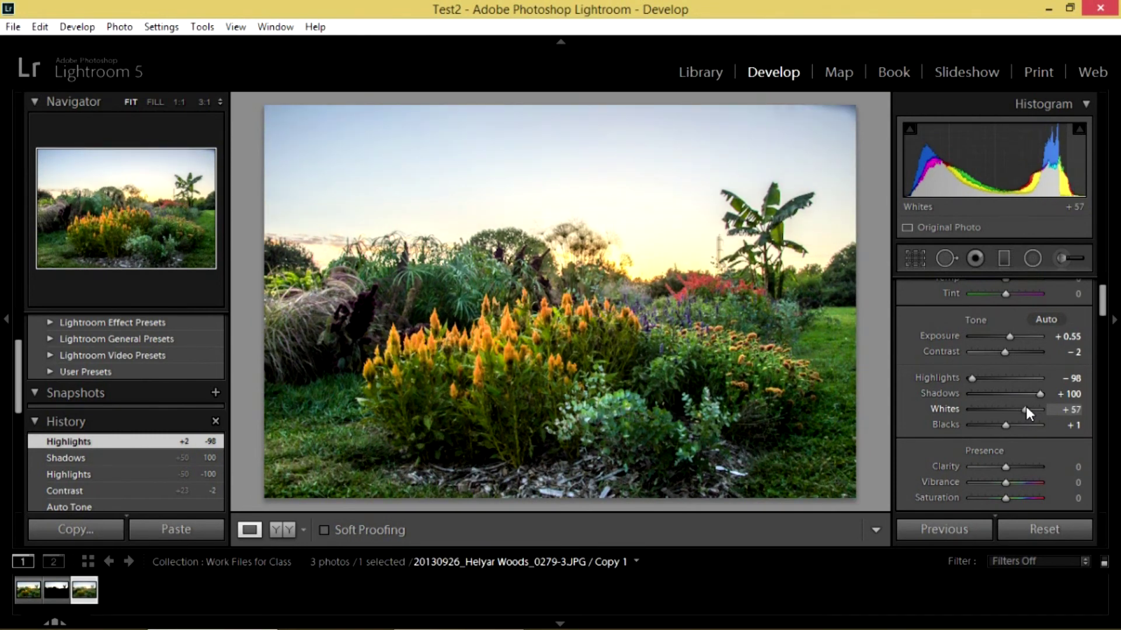
pyautogui.moveTo(1024, 407); pyautogui.dragTo(1031, 402)
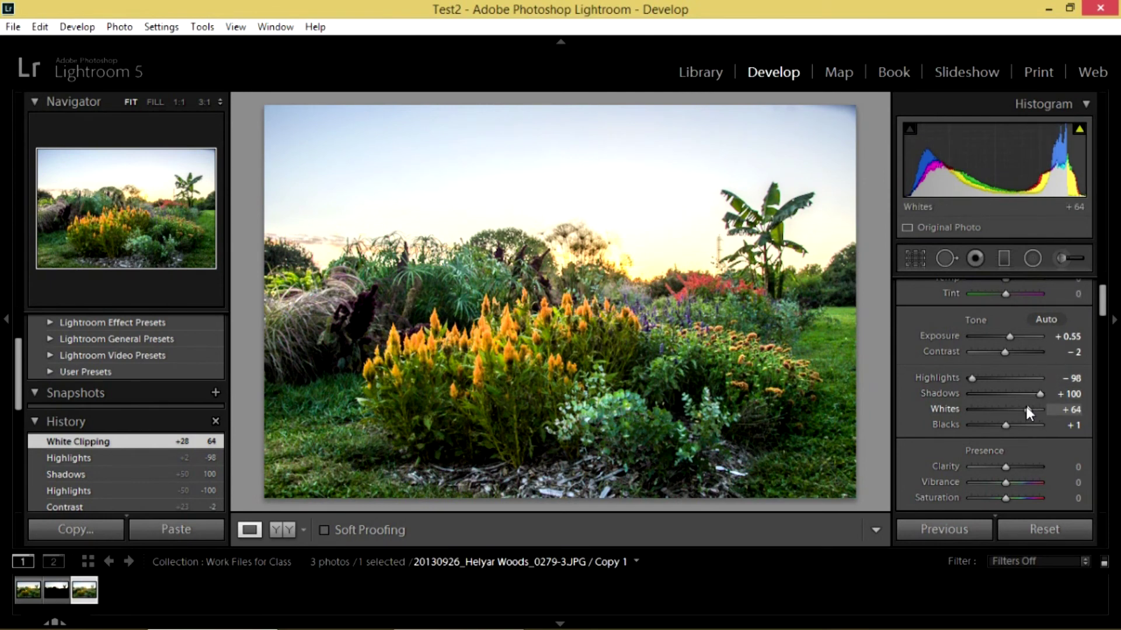
pyautogui.moveTo(1026, 408); pyautogui.dragTo(1064, 411)
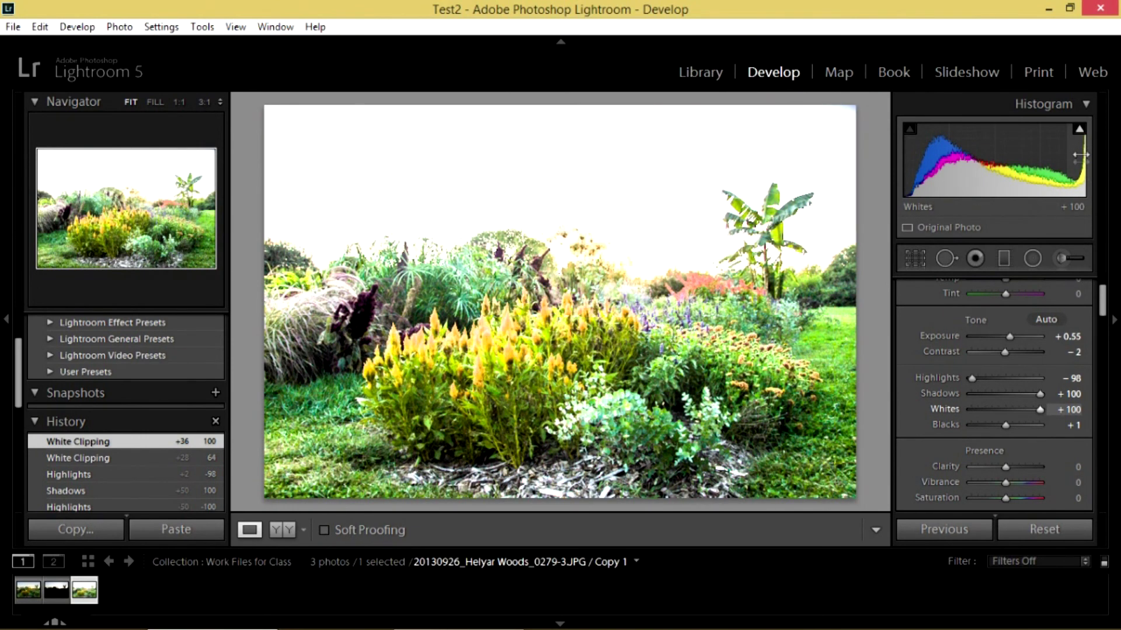
# Check the blown-out areas with the highlight clipping overlay, hide it, and reset Whites to 0.
pyautogui.click(1080, 130)
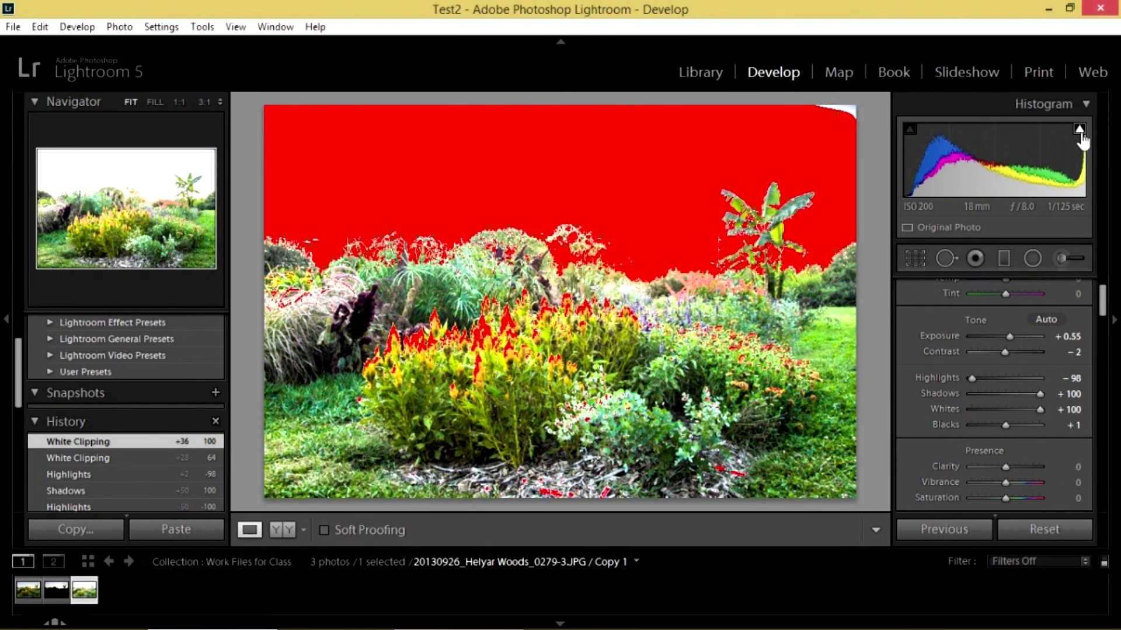
pyautogui.click(1080, 131)
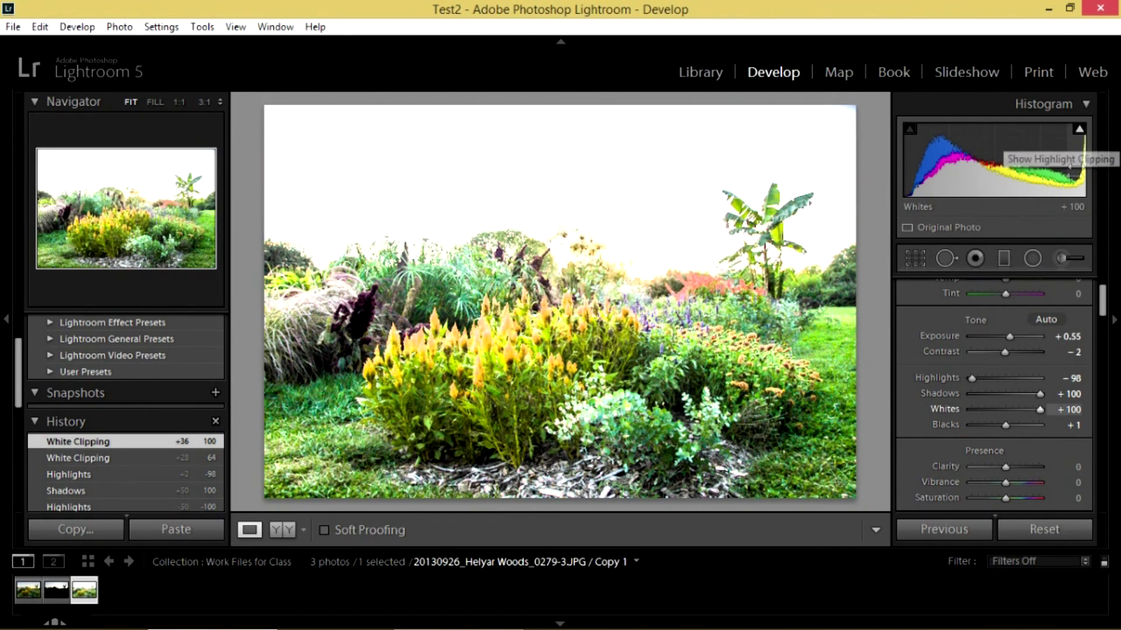
pyautogui.doubleClick(1037, 409)
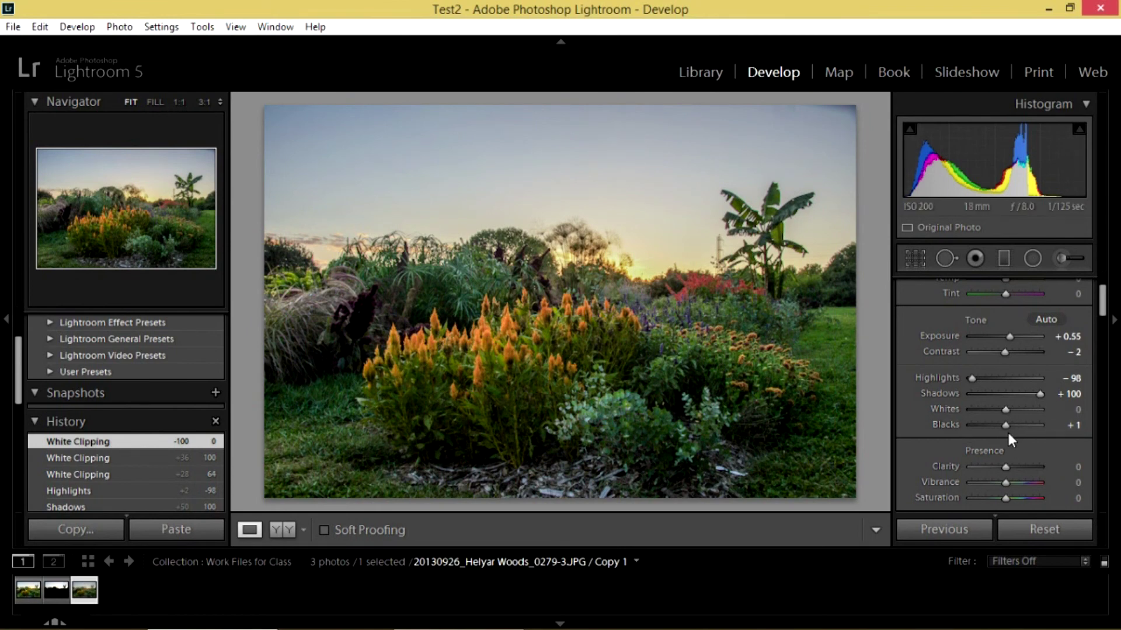
# Try the garden photo's Blacks at −100 to see the shadow clipping, and reset Blacks to 0.
pyautogui.moveTo(1007, 429); pyautogui.dragTo(932, 431)
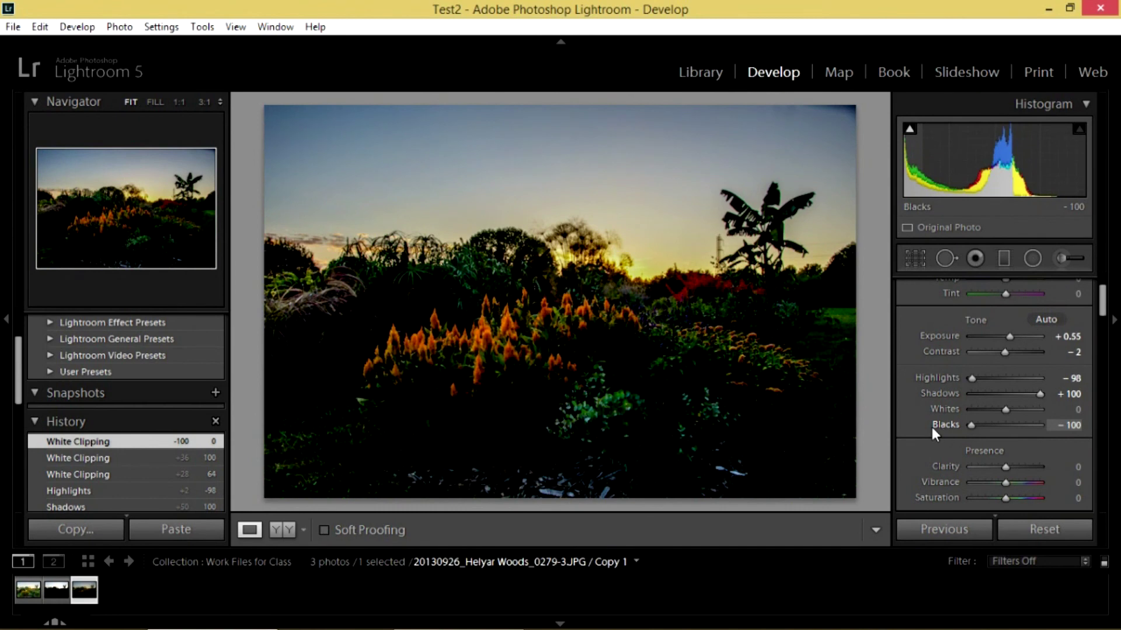
pyautogui.moveTo(910, 129)
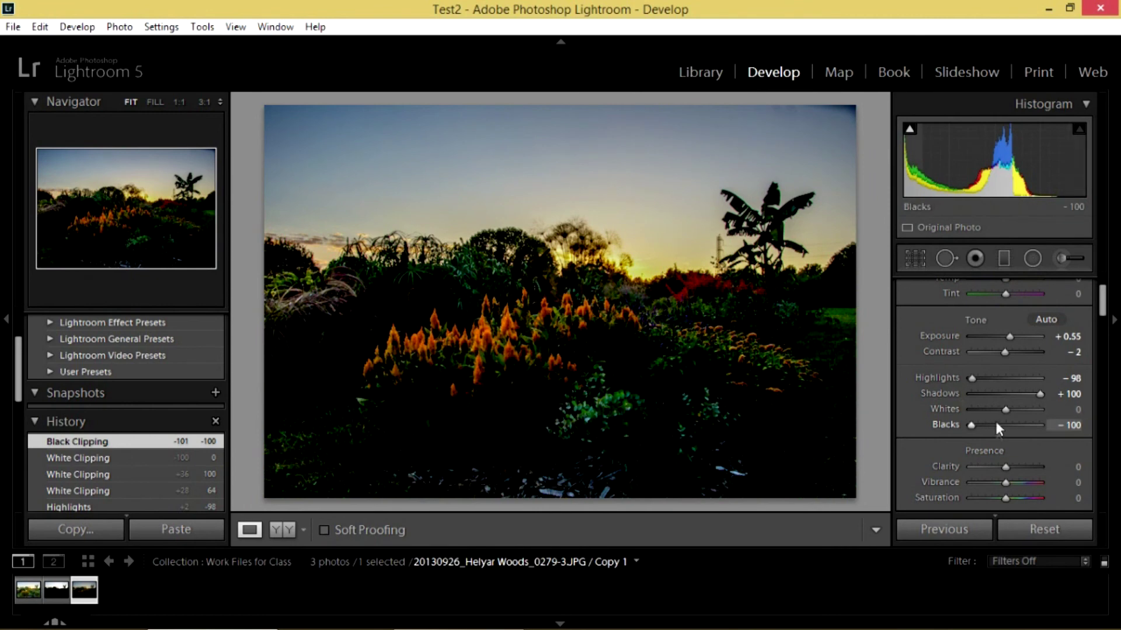
pyautogui.doubleClick(975, 424)
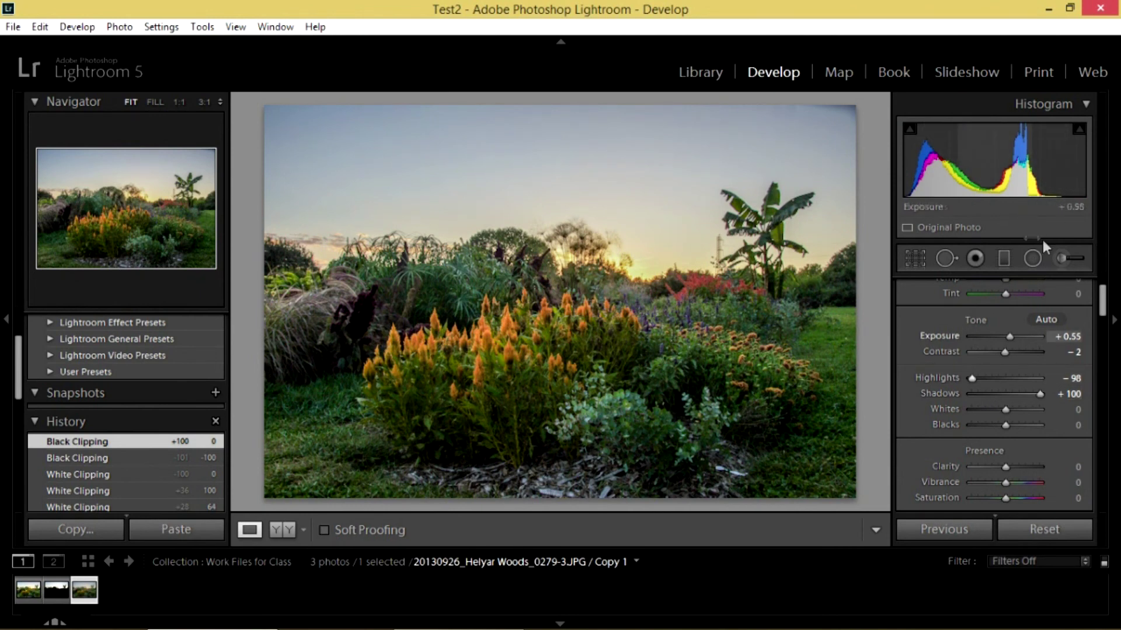
# Try Whites at +52 together with Blacks at −19 and −40, and reset both values to 0.
pyautogui.moveTo(1008, 411); pyautogui.dragTo(1025, 410)
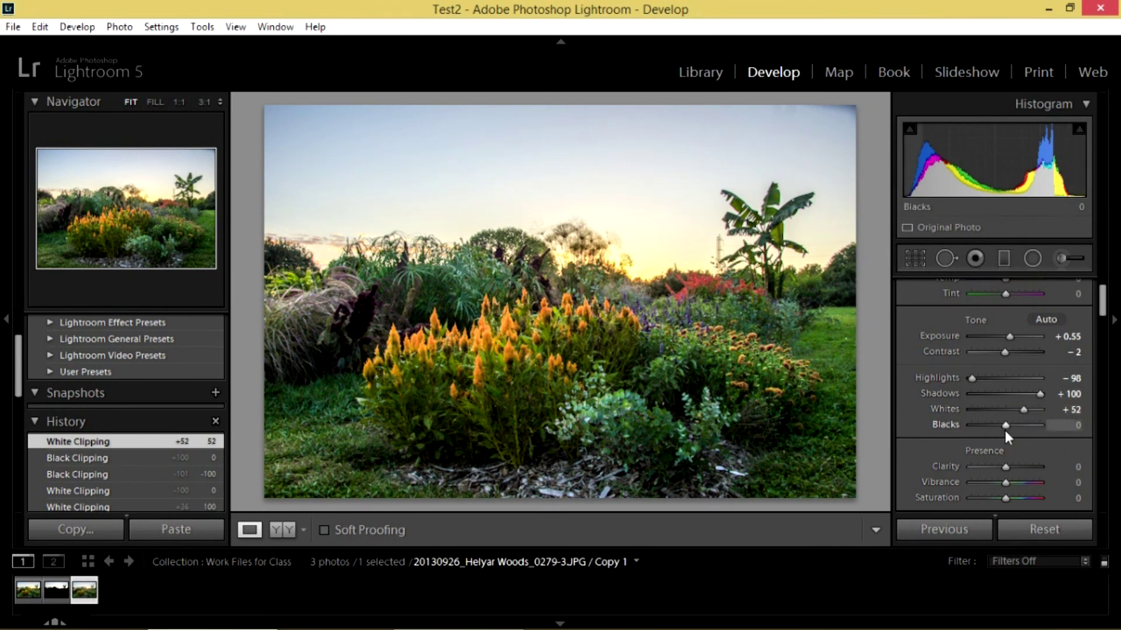
pyautogui.moveTo(1007, 426); pyautogui.dragTo(1002, 425)
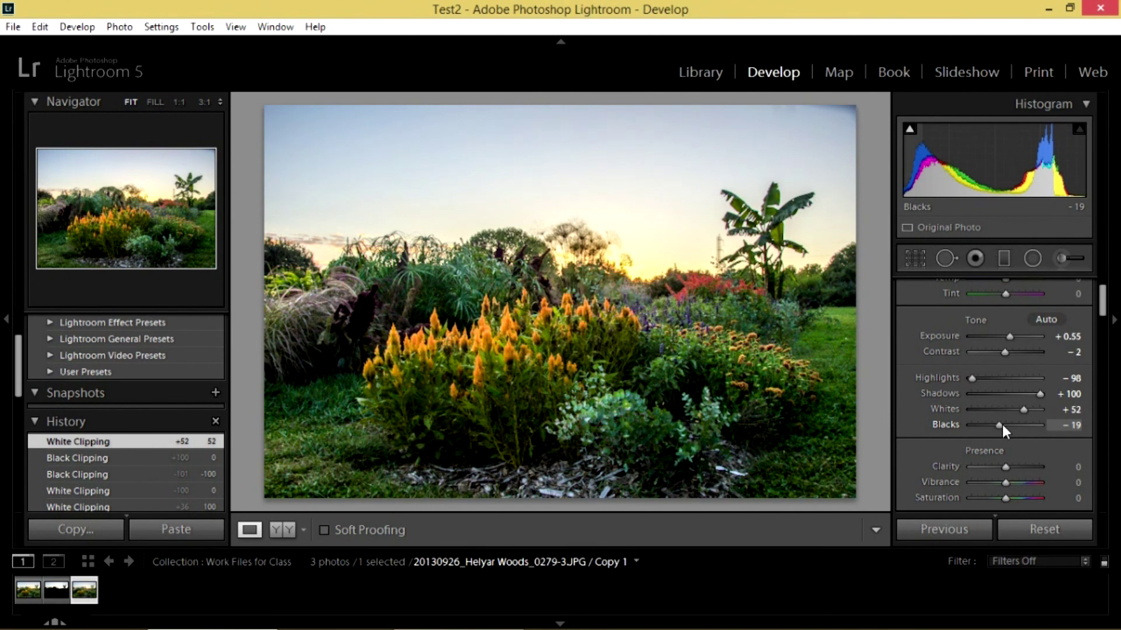
pyautogui.moveTo(1003, 431); pyautogui.dragTo(997, 433)
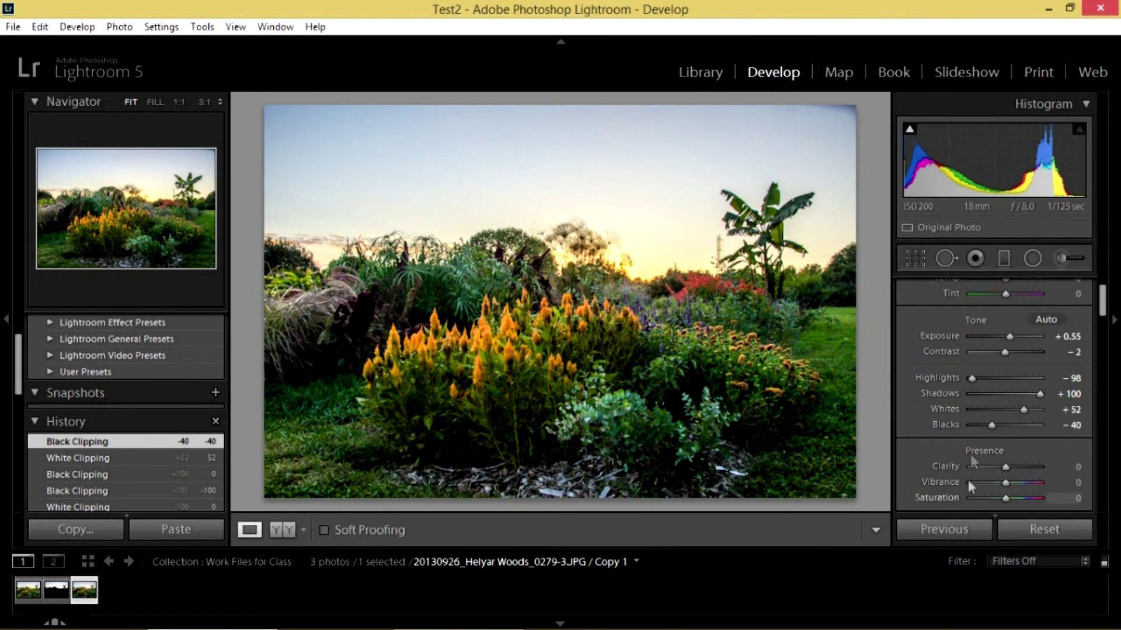
pyautogui.doubleClick(1025, 410)
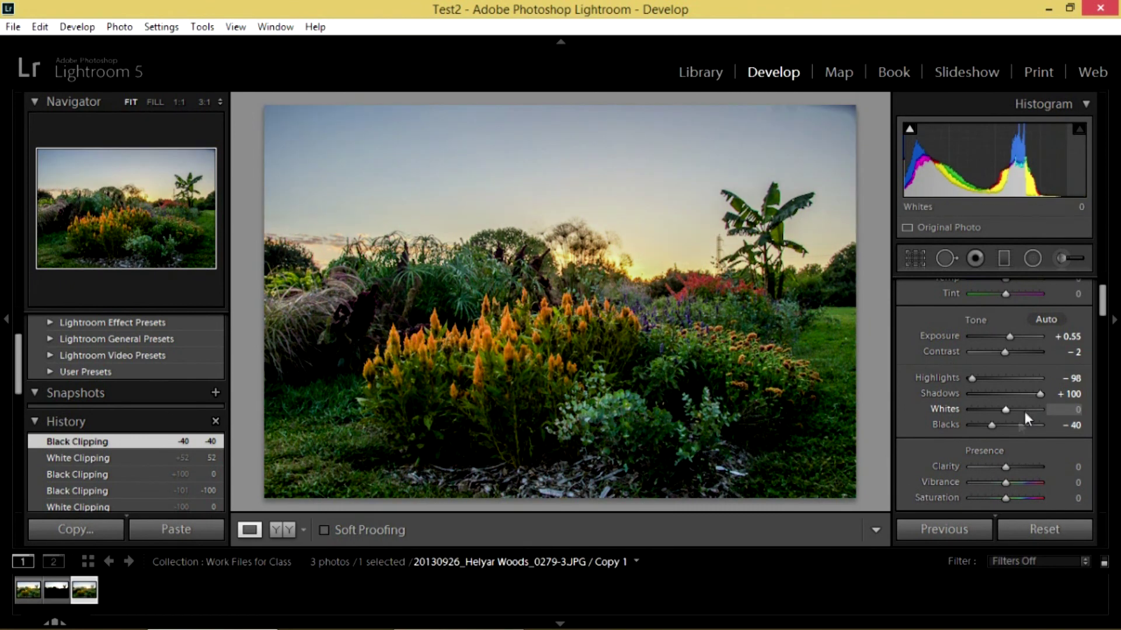
pyautogui.doubleClick(991, 425)
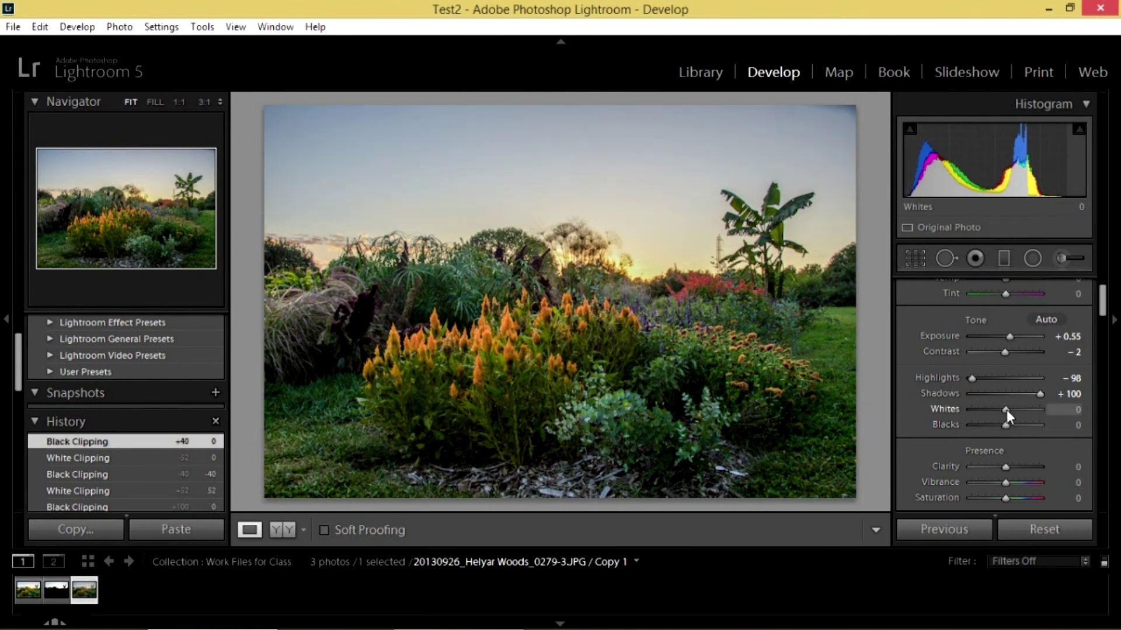
# Using the highlight clipping preview, test Whites up to +100 and settle it at +57.
pyautogui.keyDown('alt'); pyautogui.click(1006, 410); pyautogui.keyUp('alt')
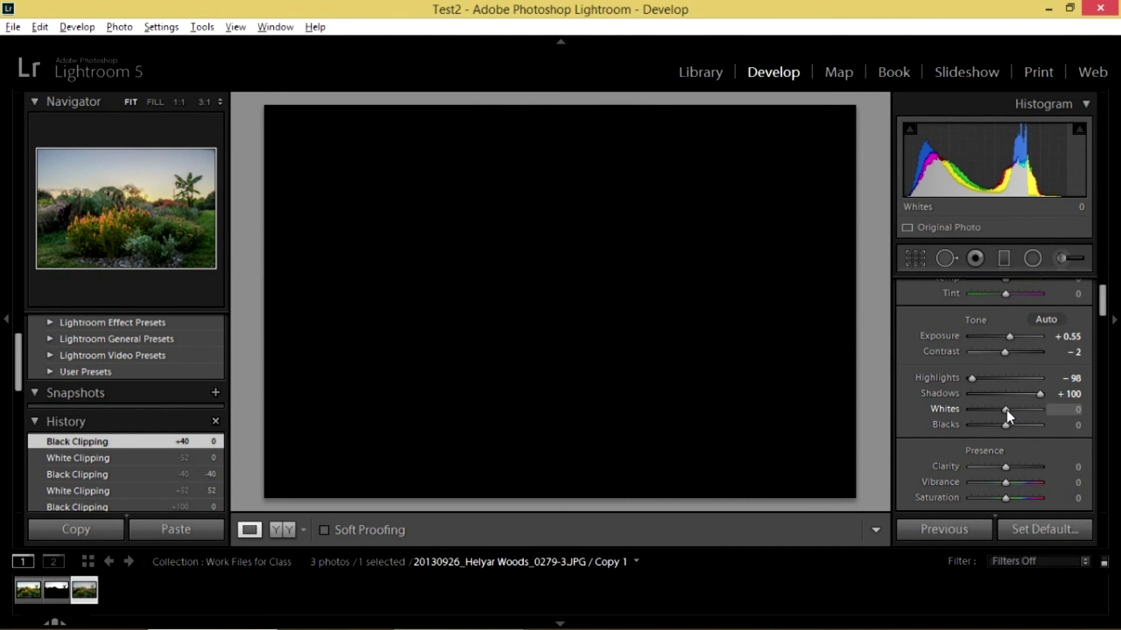
pyautogui.moveTo(1006, 410); pyautogui.dragTo(1032, 410)
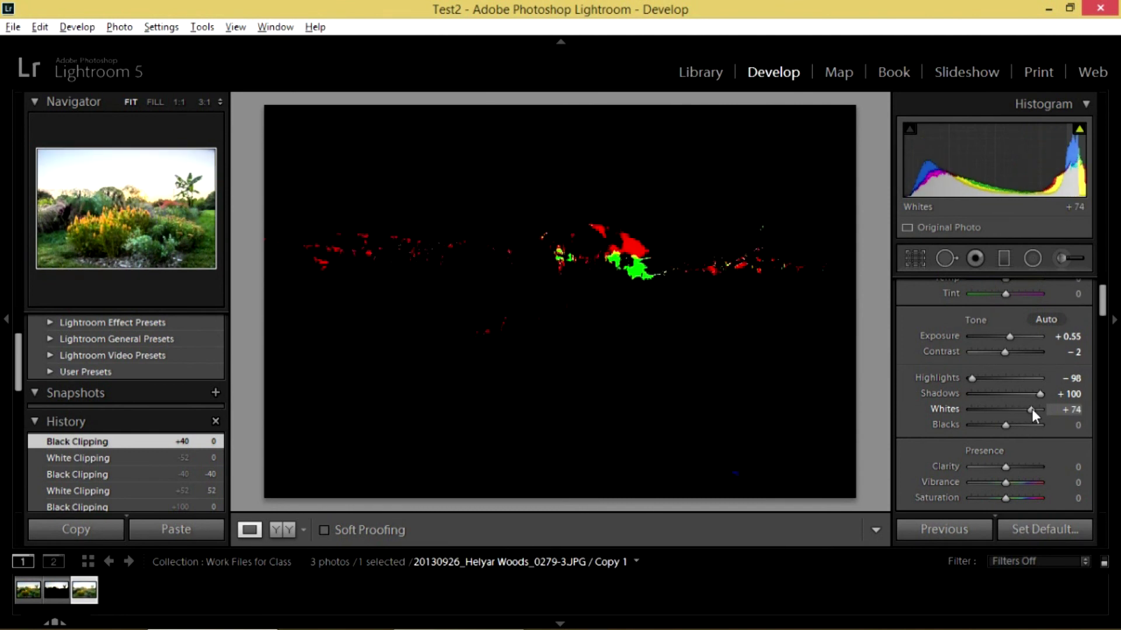
pyautogui.moveTo(1032, 408); pyautogui.dragTo(1055, 405)
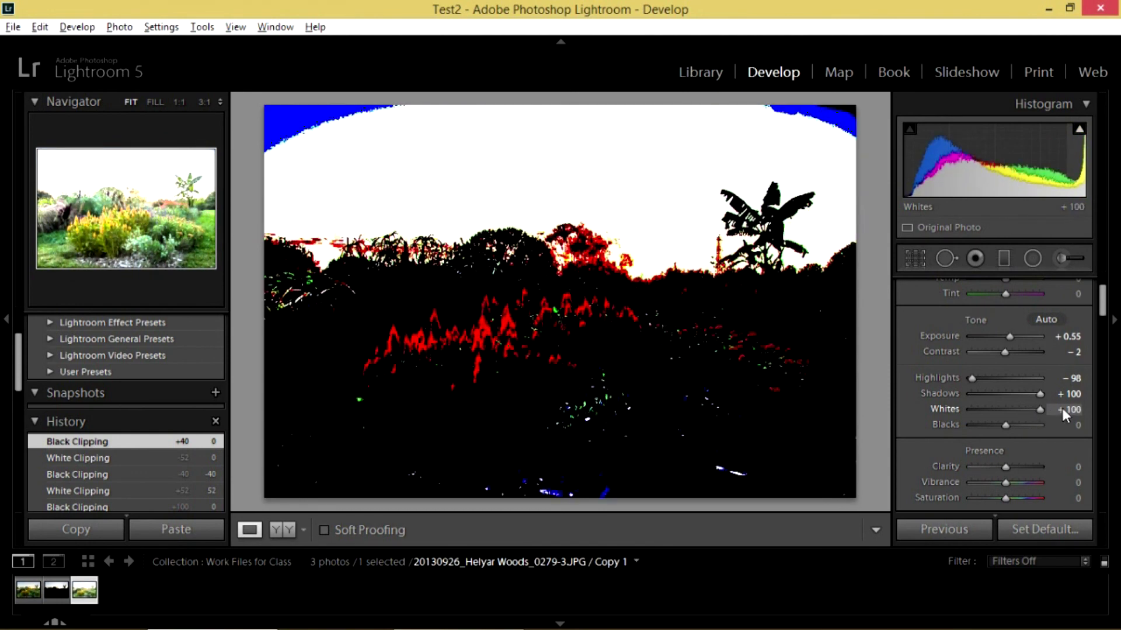
pyautogui.moveTo(1042, 415); pyautogui.dragTo(1025, 406)
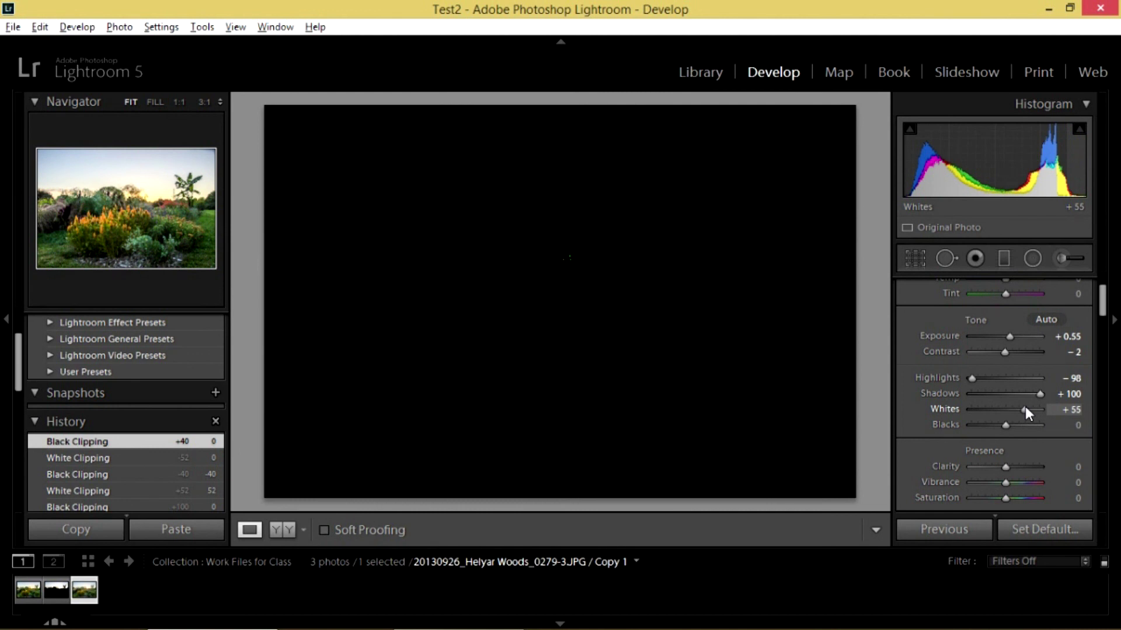
pyautogui.moveTo(1025, 406); pyautogui.dragTo(1020, 409)
pyautogui.moveTo(1022, 415); pyautogui.dragTo(1025, 415)
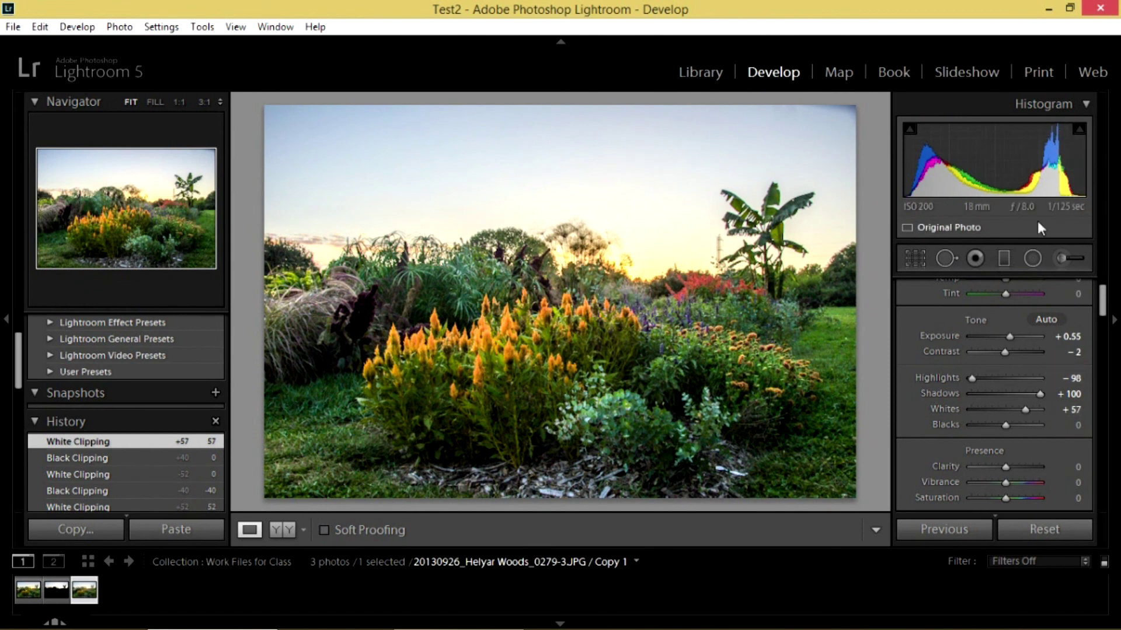
# Using the shadow clipping preview, lower the photo's Blacks to −29.
pyautogui.keyDown('alt'); pyautogui.click(1007, 425); pyautogui.keyUp('alt')
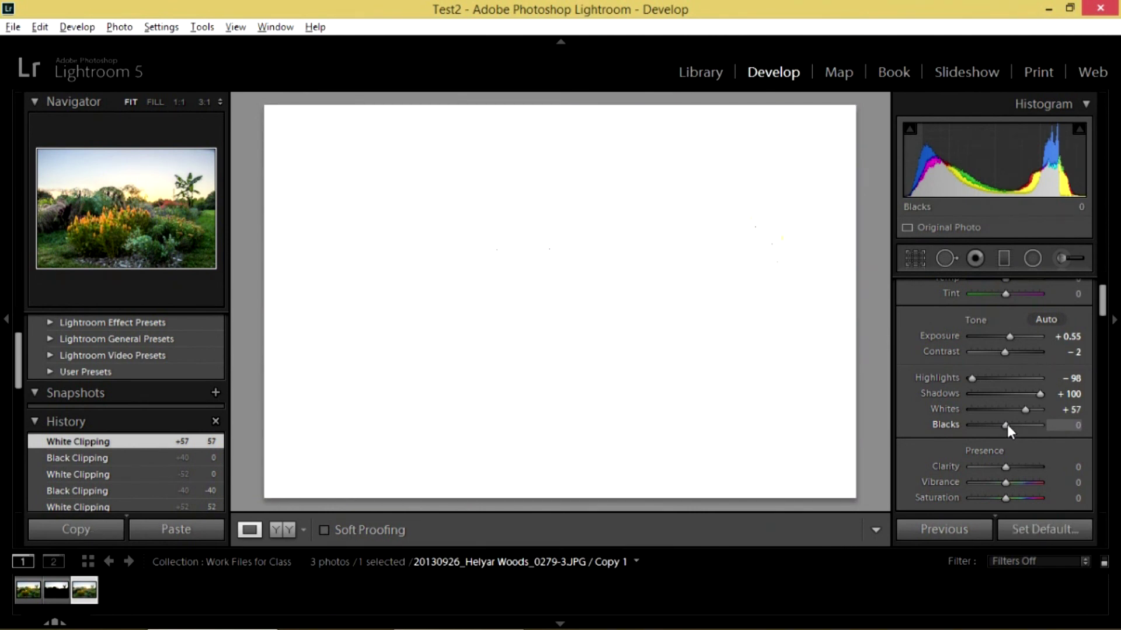
pyautogui.moveTo(1007, 425)
pyautogui.mouseDown()
pyautogui.moveTo(978, 427)
pyautogui.moveTo(997, 429)
pyautogui.mouseUp()
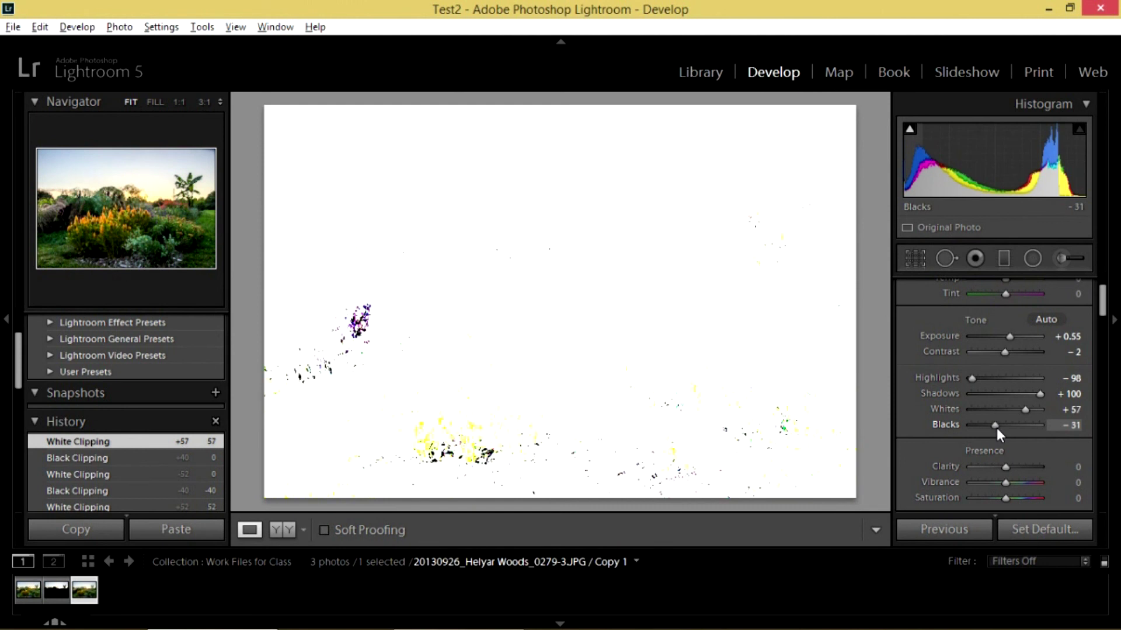
pyautogui.moveTo(997, 428); pyautogui.dragTo(997, 428)
pyautogui.moveTo(1120, 629)
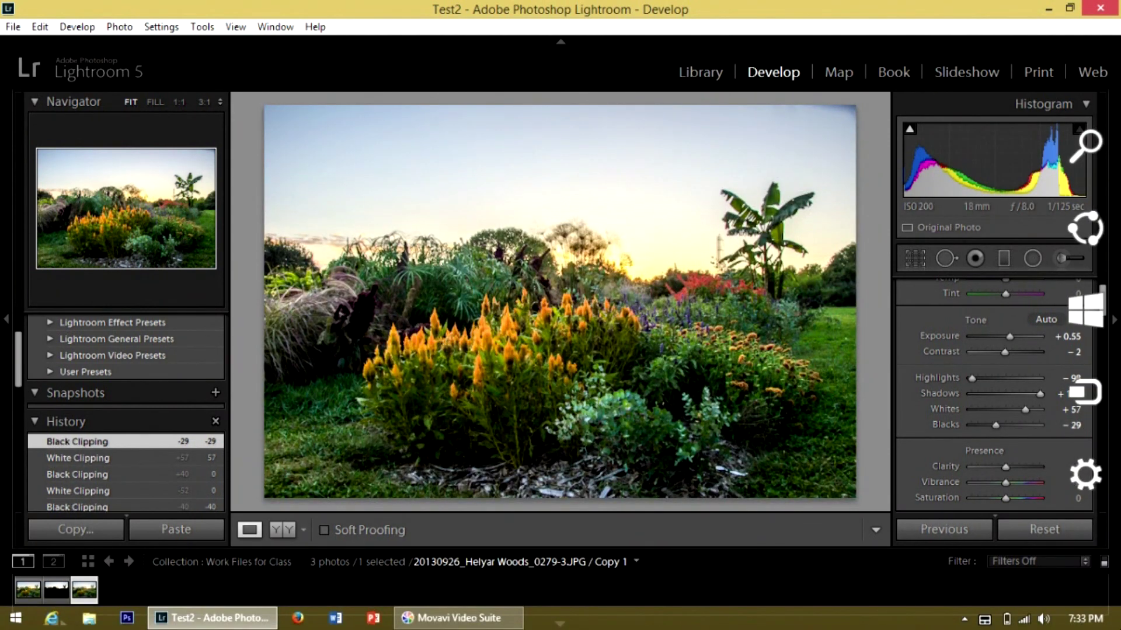